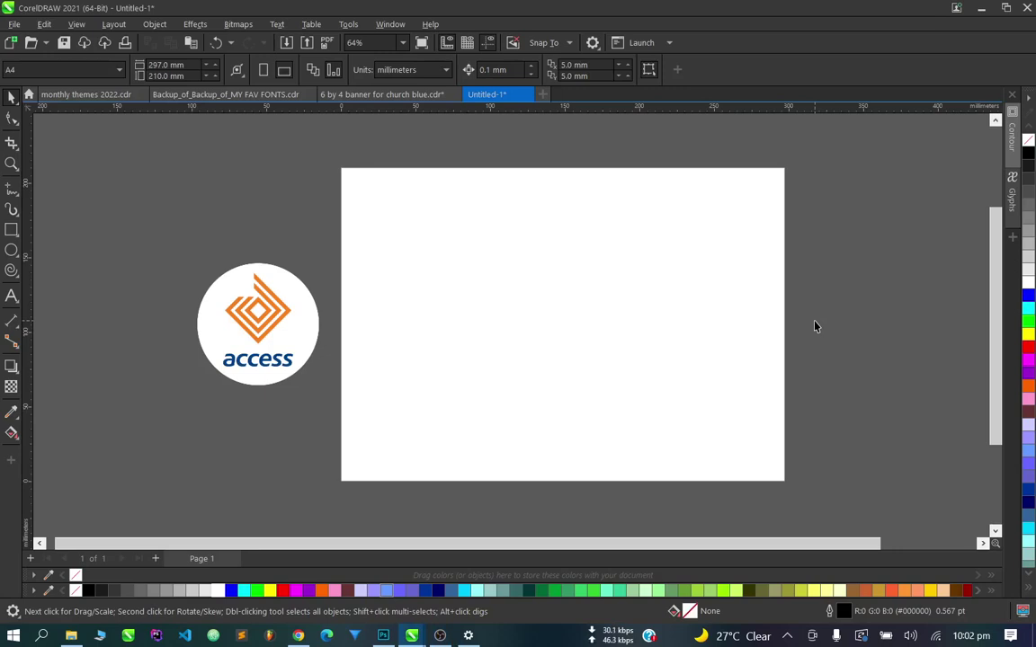
Draw a large square on the page beside the reference logo.
scroll(360, 409, up, 1)
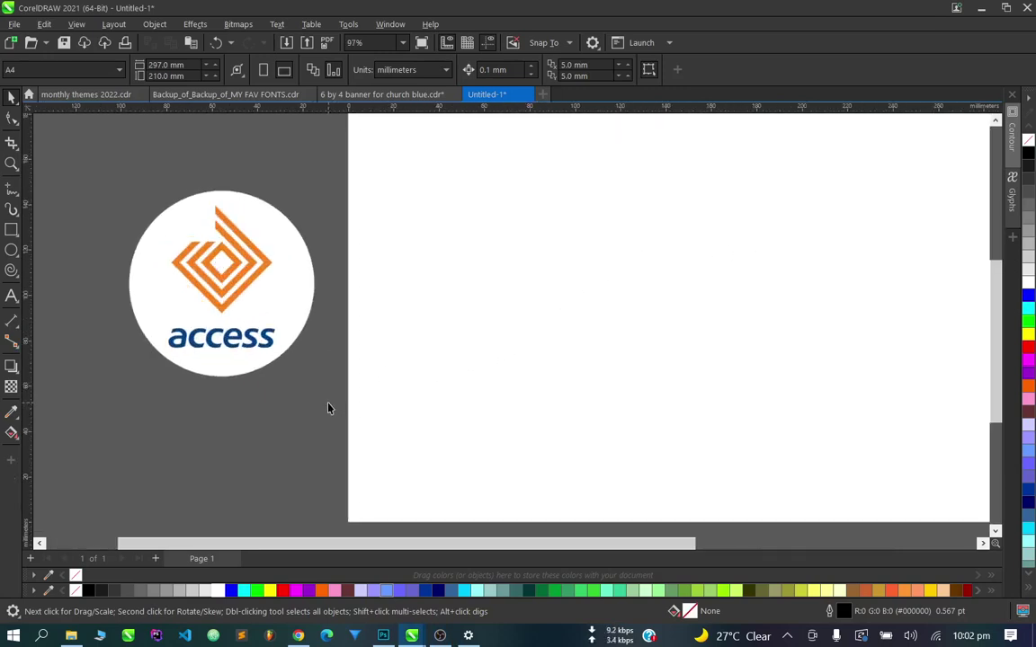
scroll(321, 398, down, 1)
scroll(305, 373, down, 1)
click(284, 351)
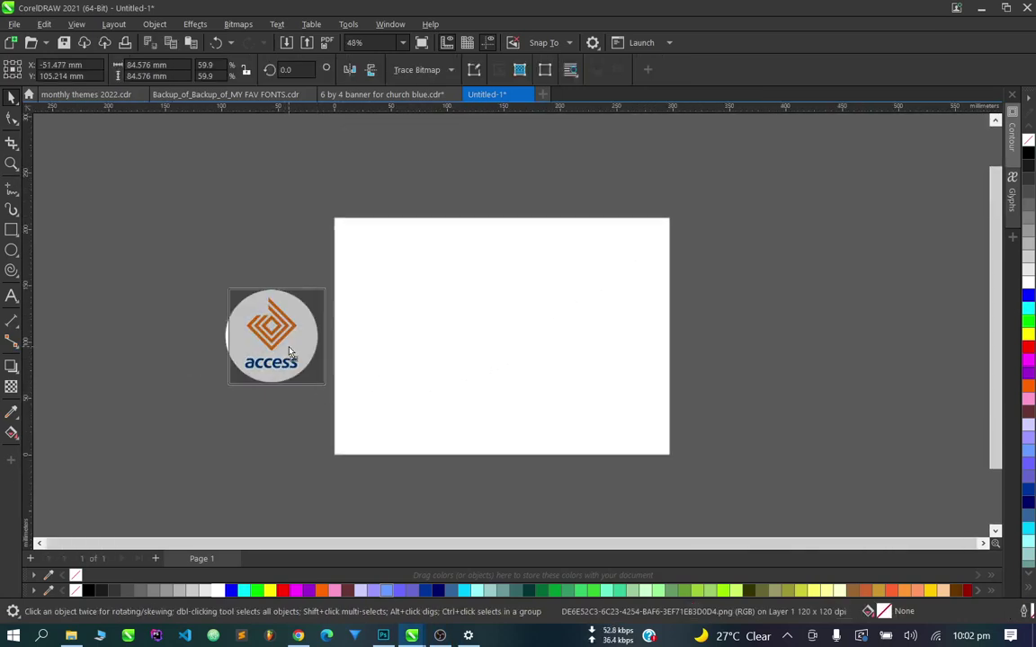
scroll(288, 341, up, 2)
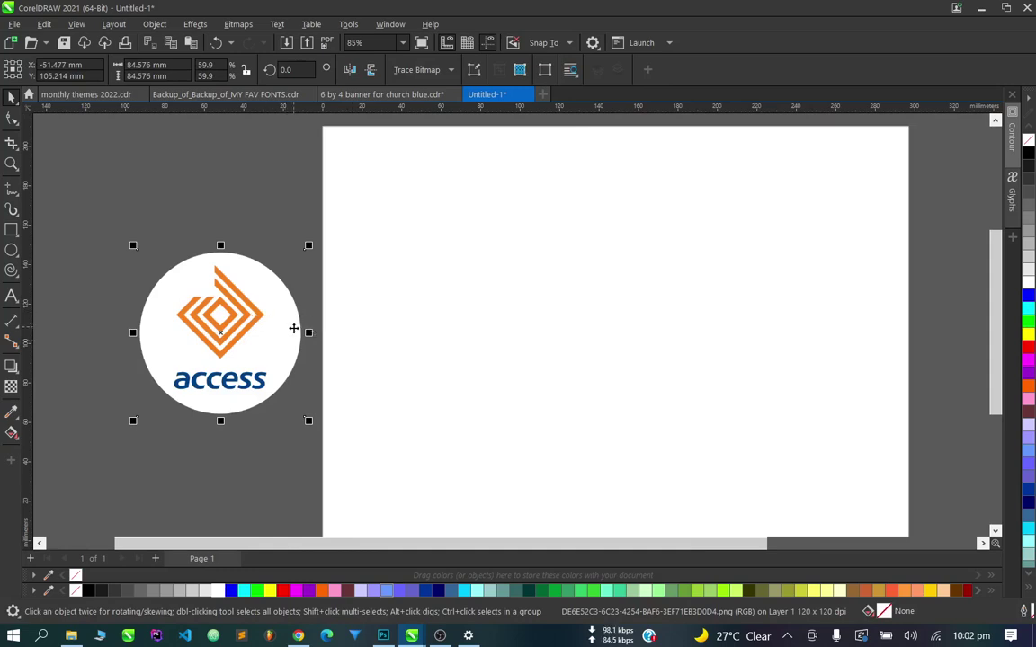
click(11, 230)
scroll(406, 259, up, 1)
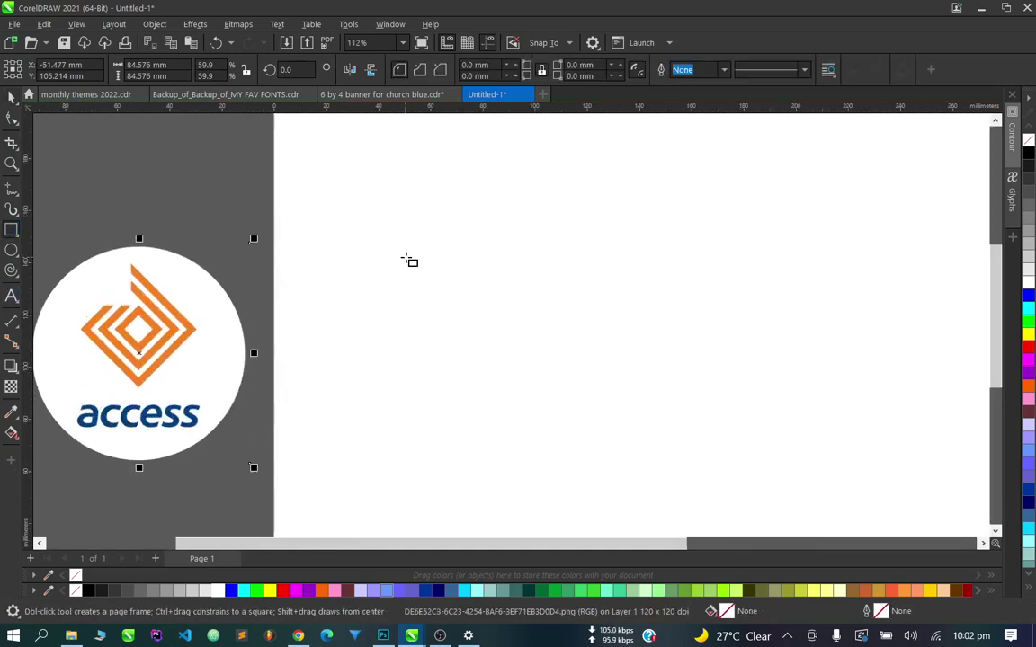
mouse_move(420, 262)
mouse_down()
mouse_move(553, 394)
mouse_move(589, 386)
mouse_up()
click(11, 118)
click(12, 97)
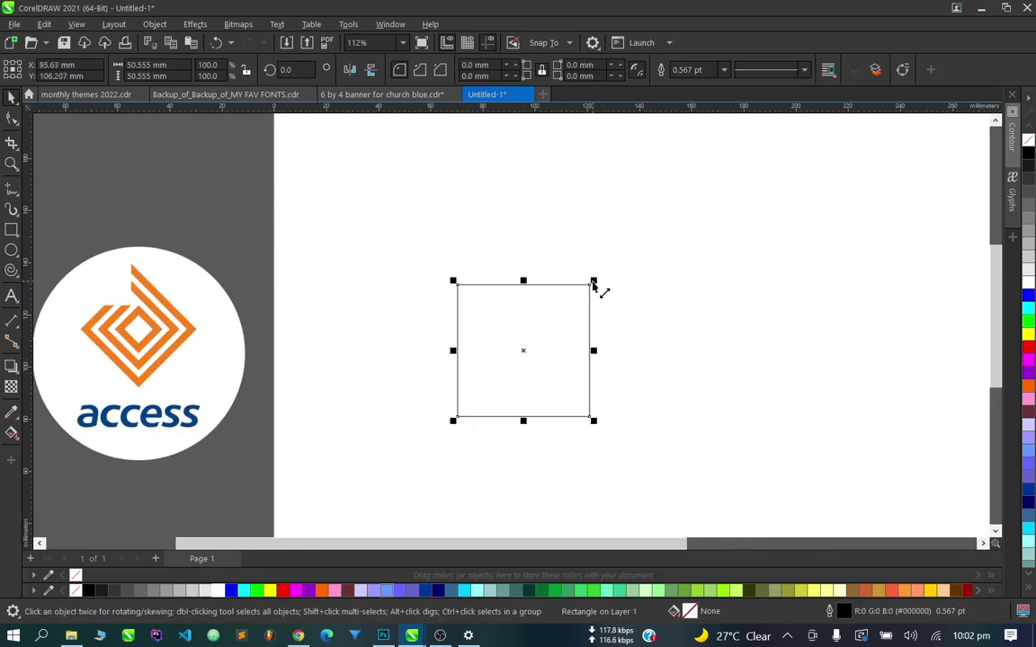
Trim a smaller concentric copy out of the square to form a frame.
drag(593, 281, 569, 305)
shift+click(555, 285)
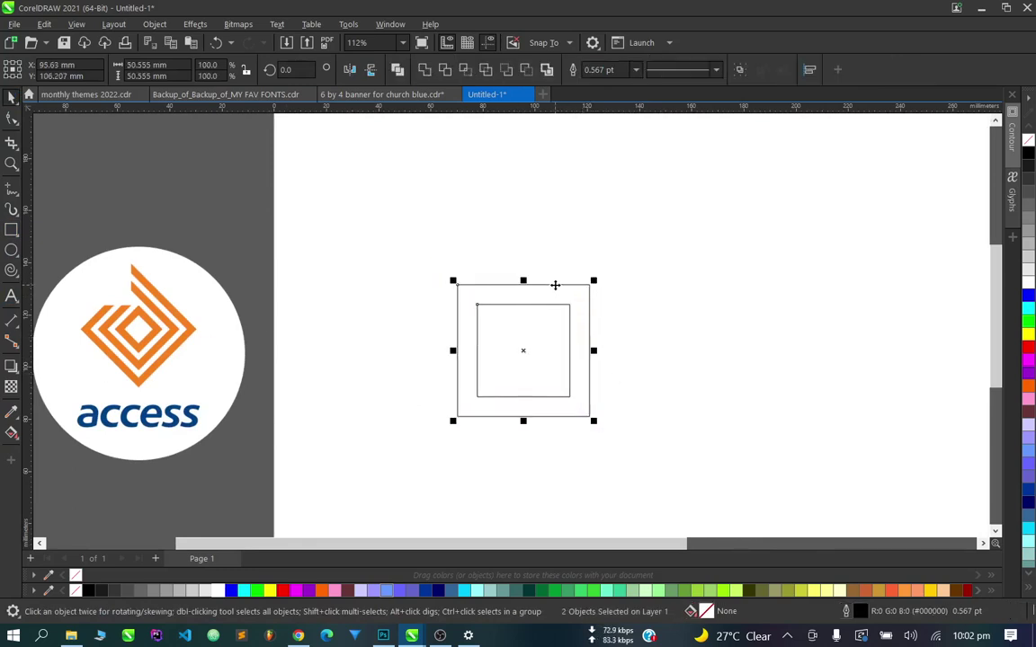
drag(528, 347, 530, 349)
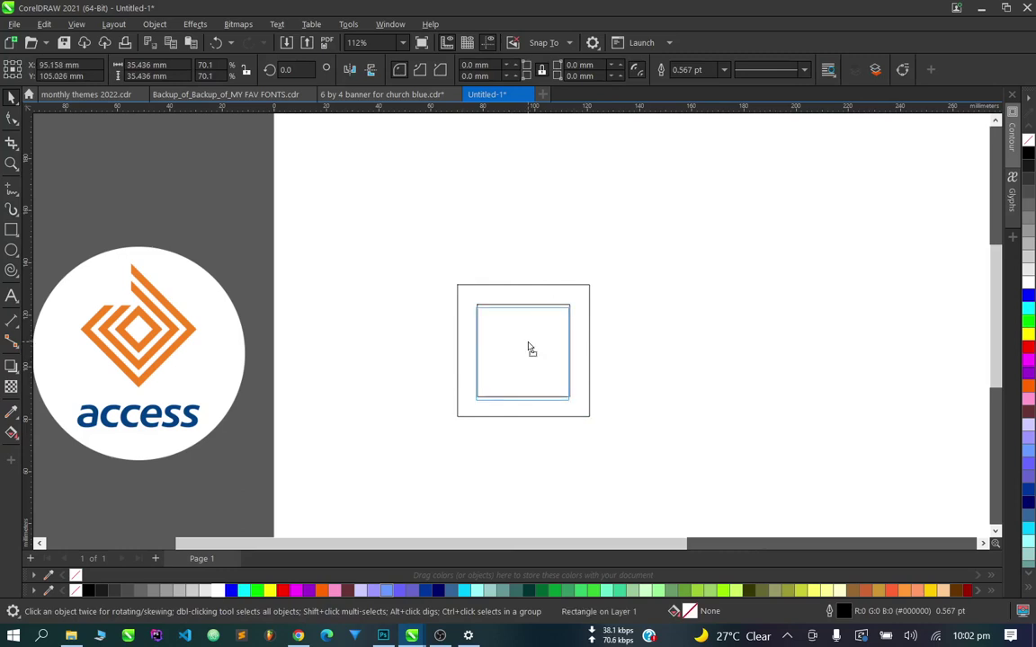
shift+click(555, 288)
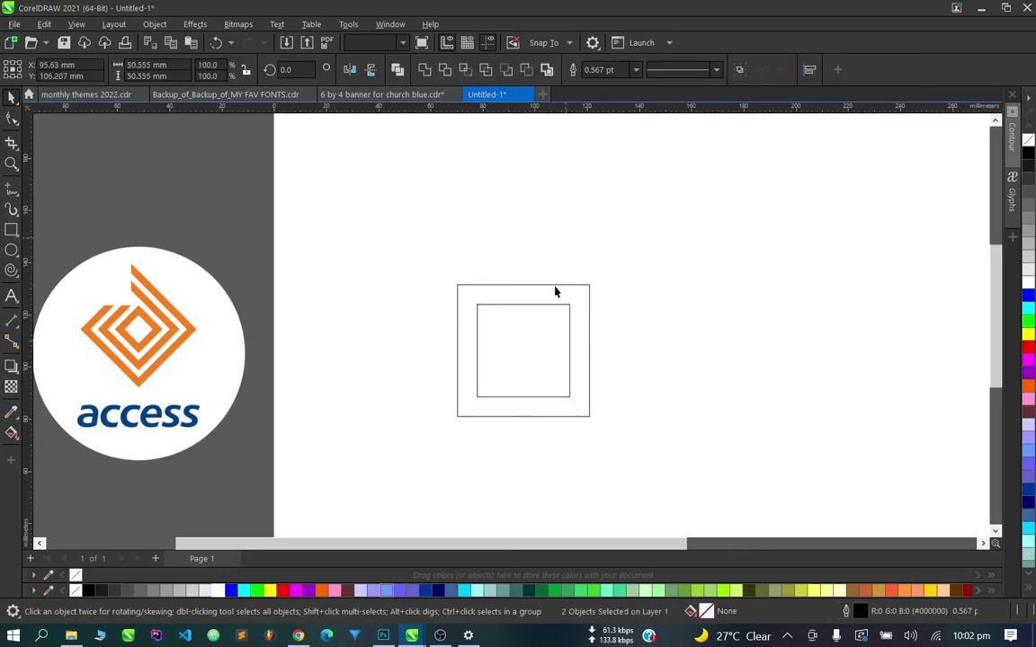
click(539, 305)
shift+click(536, 286)
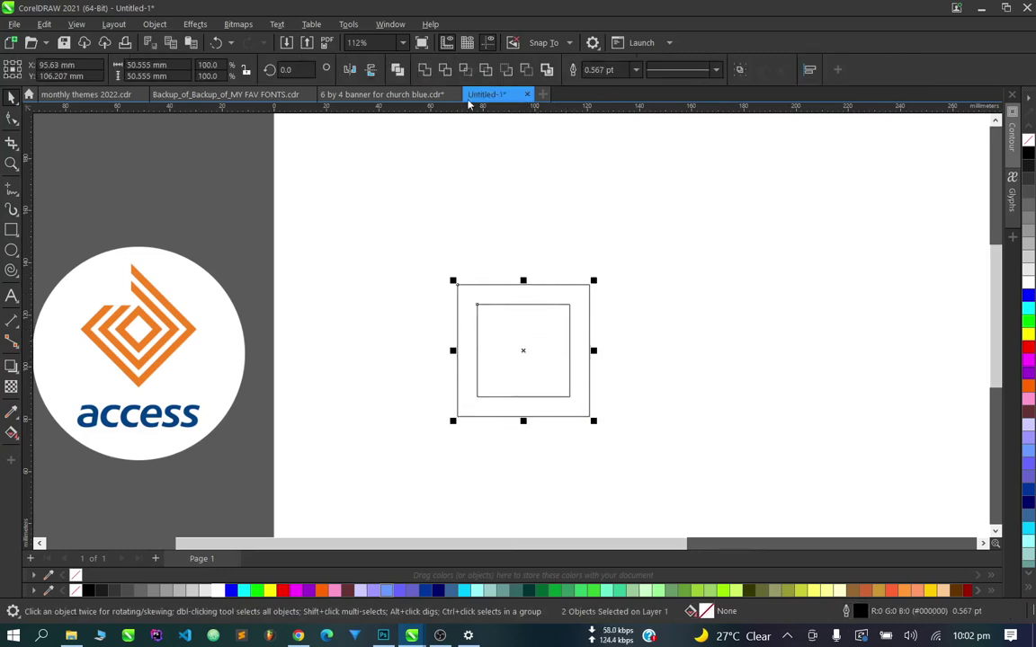
click(447, 74)
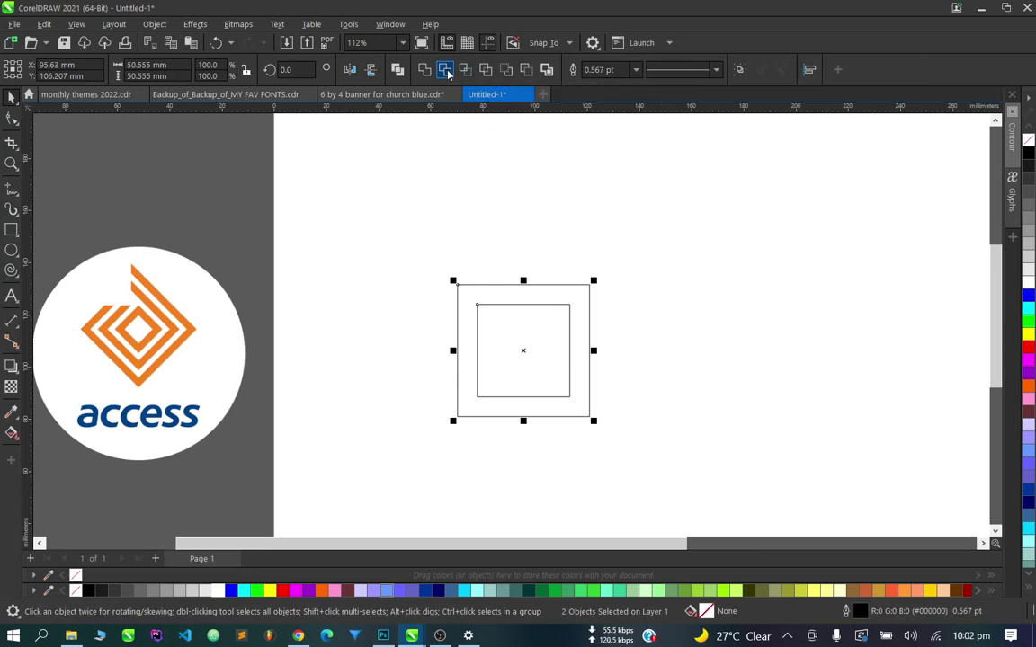
Scale the square frame down about its centre.
click(506, 206)
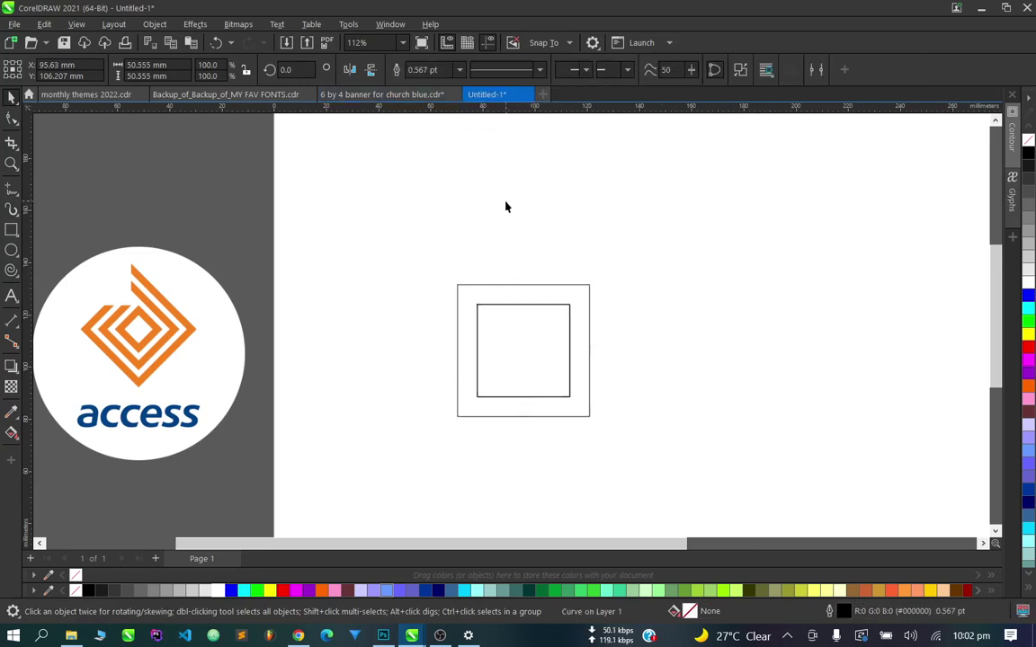
click(573, 299)
drag(594, 283, 575, 316)
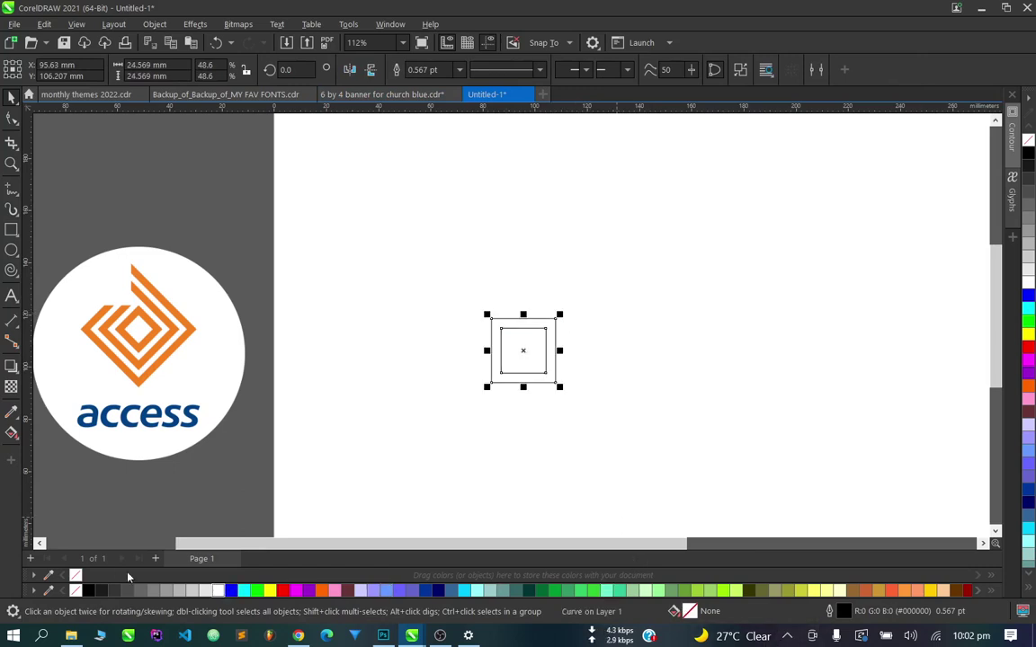
Remove the frame's outline and fill it with orange sampled from the reference logo.
right_click(75, 590)
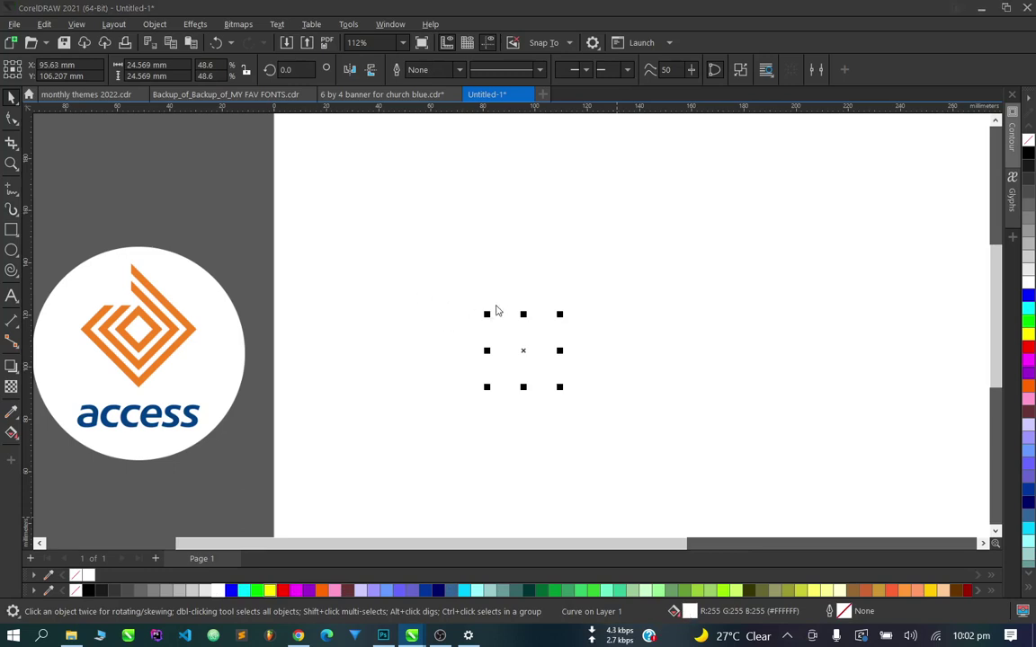
key(shift+F11)
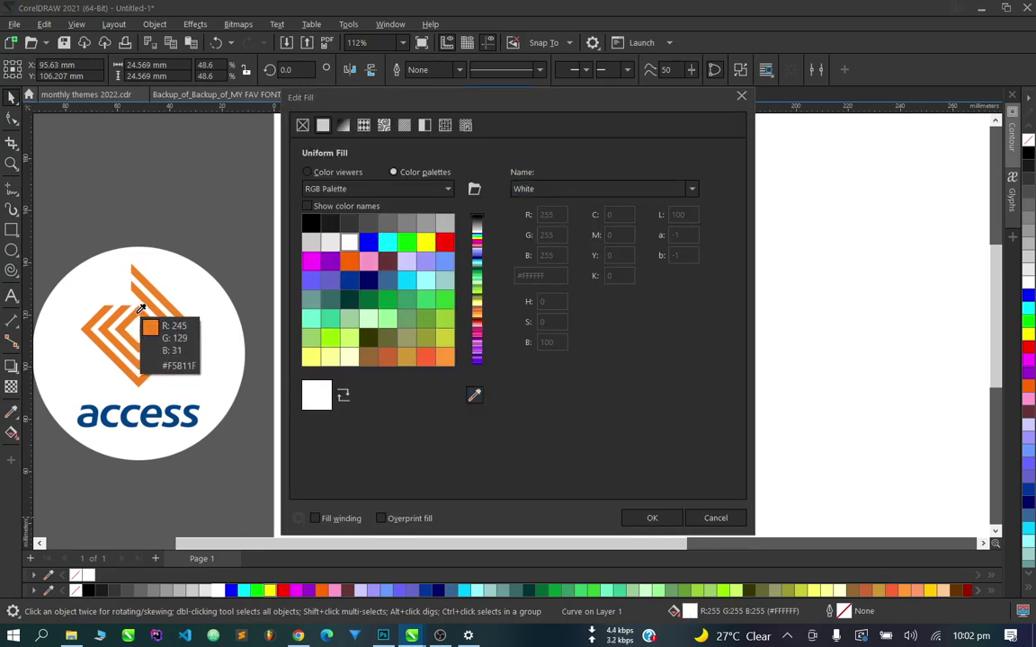
click(126, 287)
click(652, 518)
scroll(523, 342, up, 1)
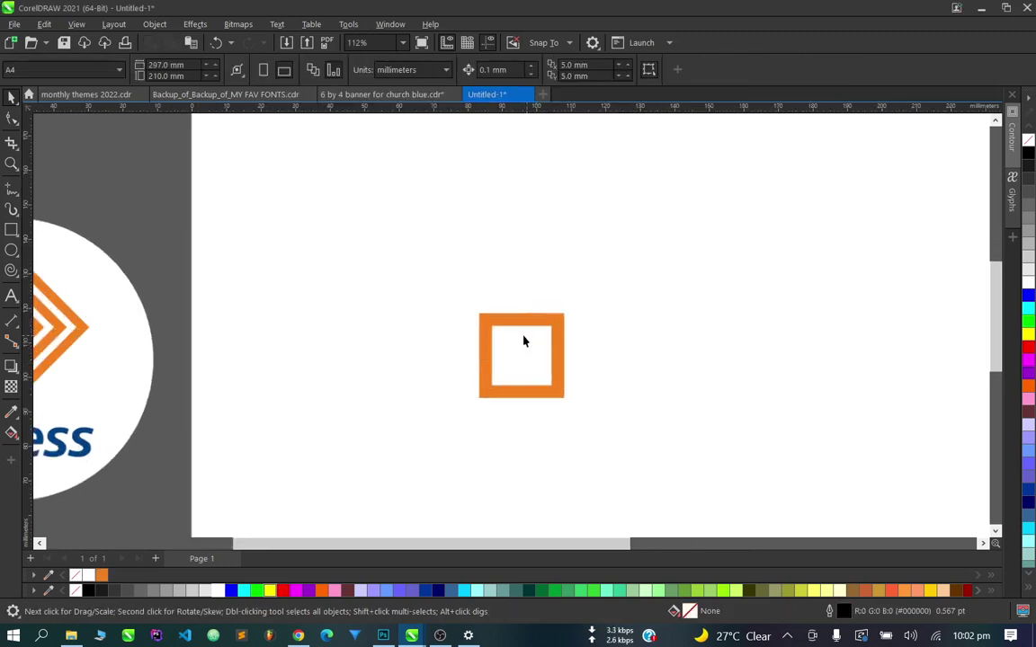
scroll(551, 342, down, 1)
Rotate the orange frame 45° into a diamond.
click(555, 348)
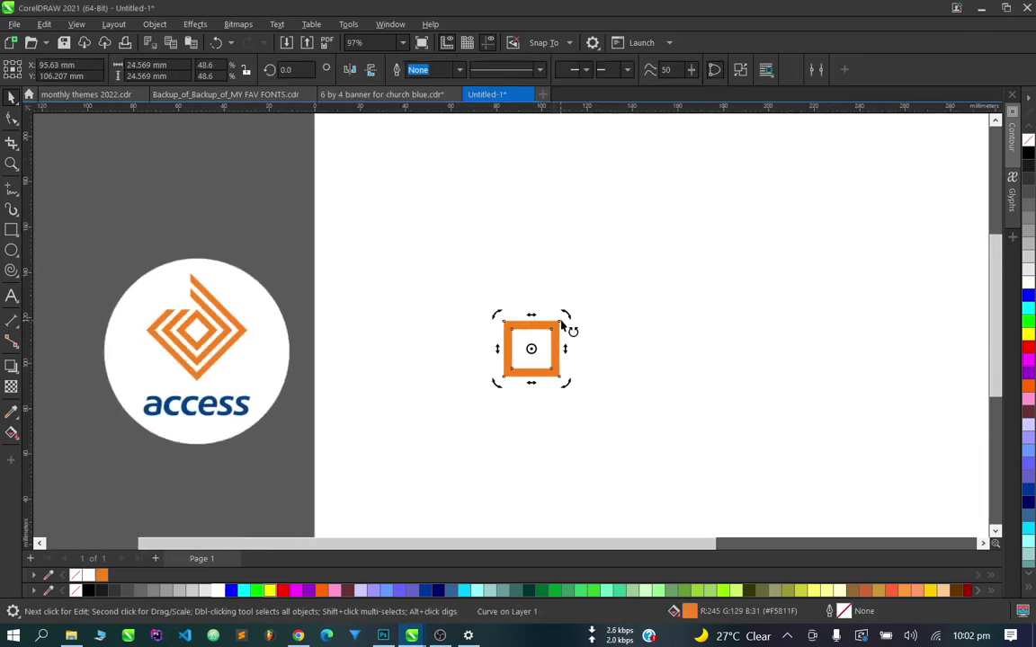
drag(567, 319, 580, 351)
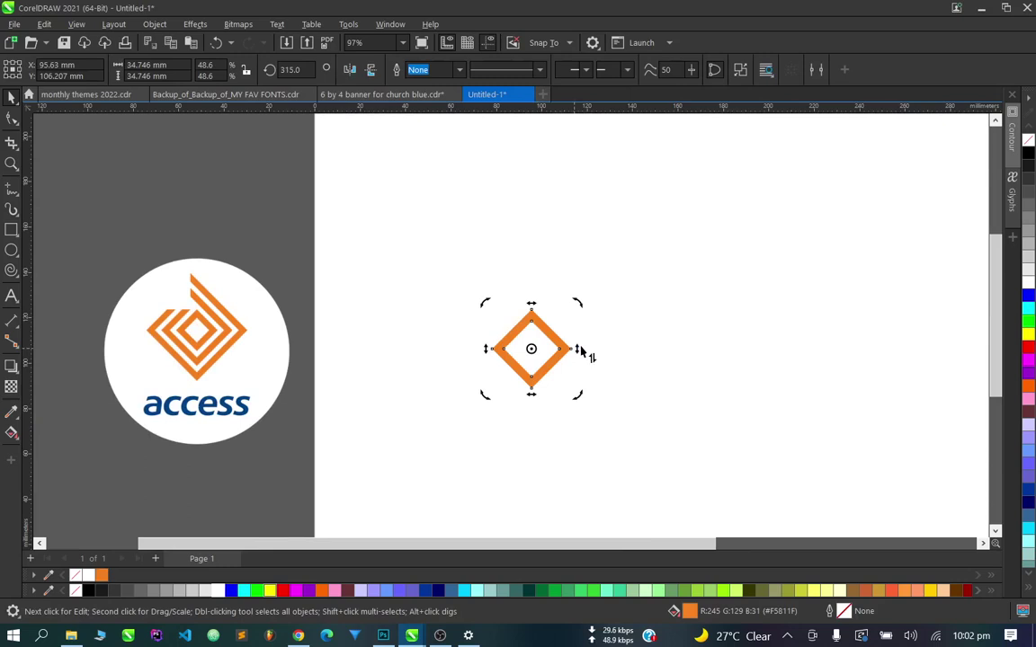
click(578, 347)
scroll(578, 347, up, 1)
scroll(567, 353, down, 1)
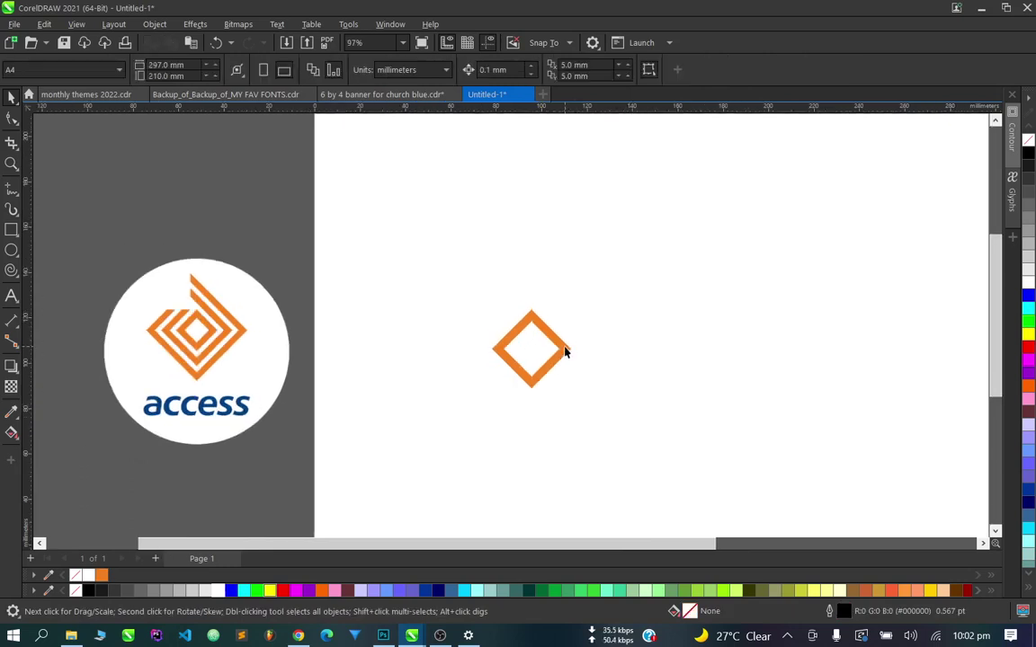
scroll(566, 351, up, 1)
click(565, 352)
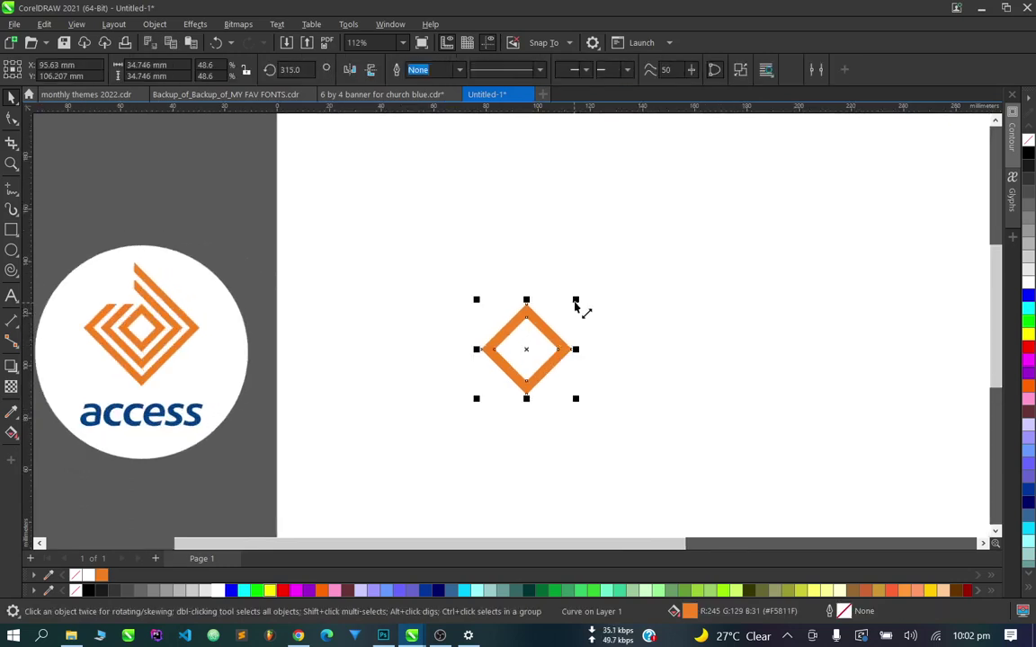
Trim the diamond out of an enlarged copy, then shrink the new outer ring slightly.
drag(576, 302, 617, 261)
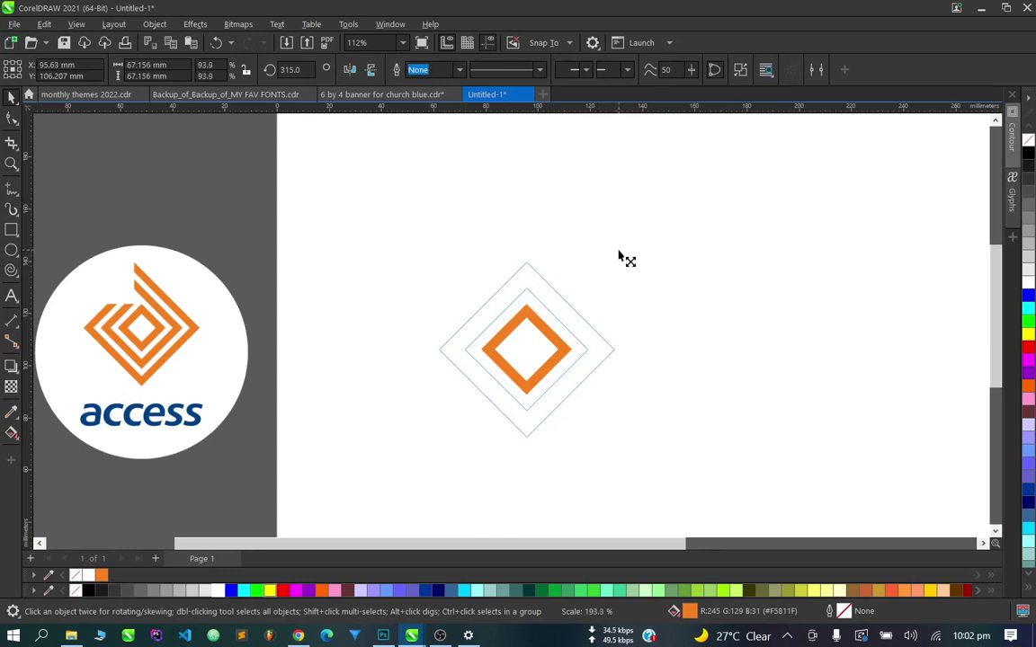
drag(617, 260, 612, 276)
shift+click(526, 263)
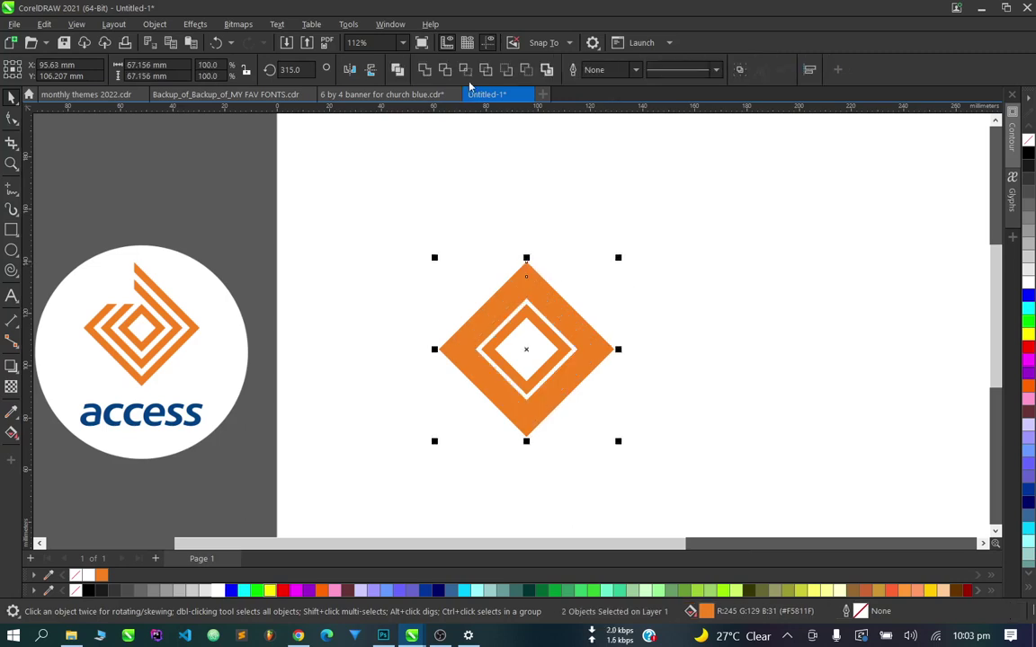
click(446, 71)
click(548, 308)
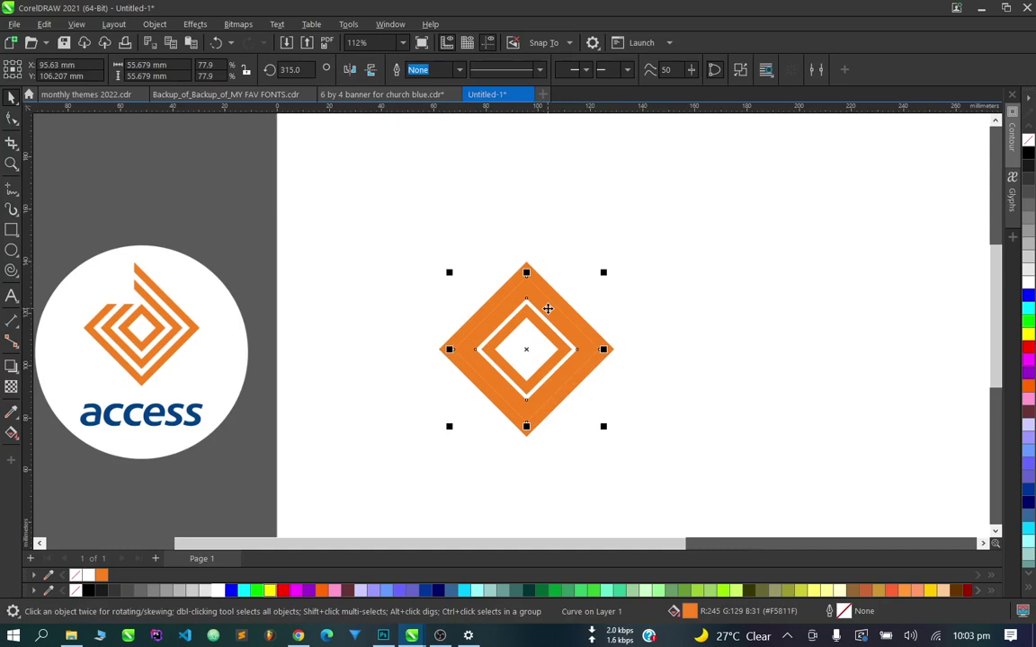
scroll(587, 296, up, 1)
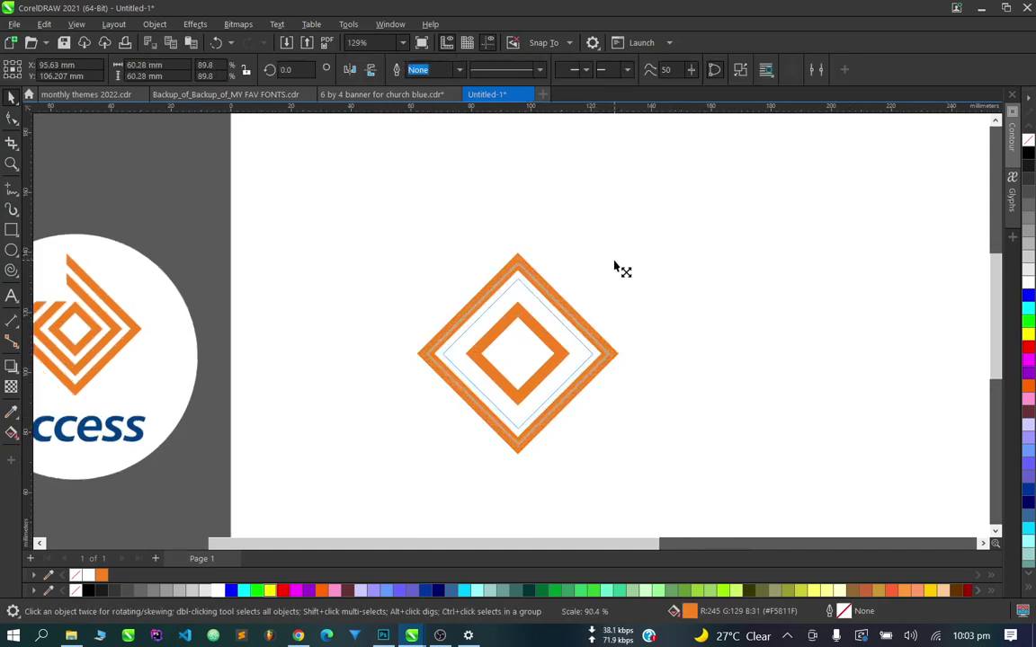
drag(622, 249, 617, 272)
scroll(618, 273, down, 1)
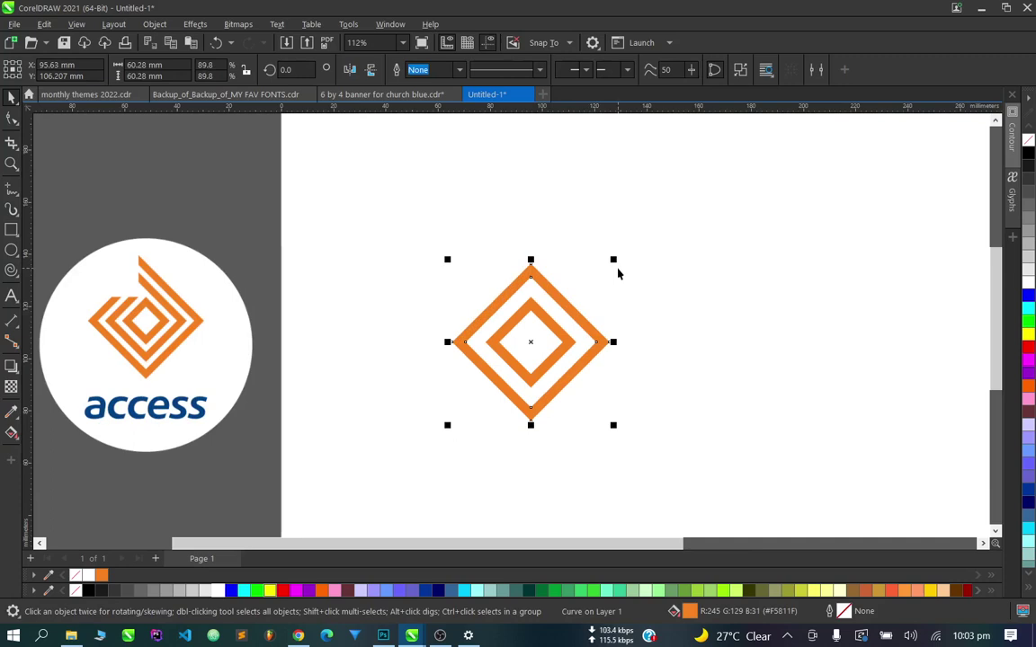
Trim a scaled copy out of the outer diamond and delete the leftover to thin the bands.
drag(613, 261, 653, 212)
scroll(628, 252, down, 2)
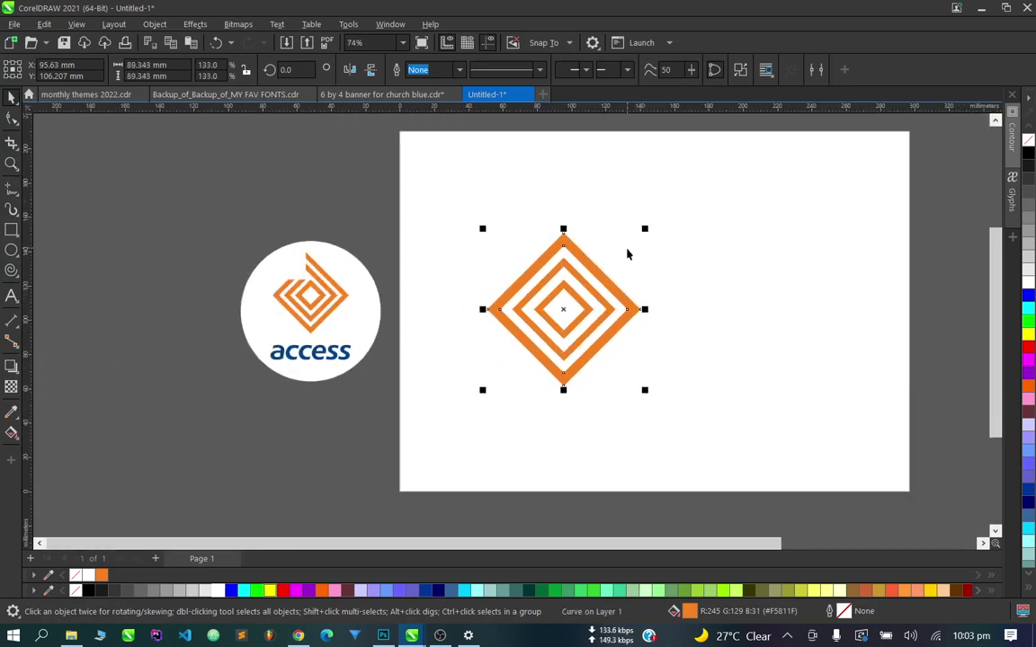
scroll(627, 254, up, 3)
drag(653, 218, 648, 231)
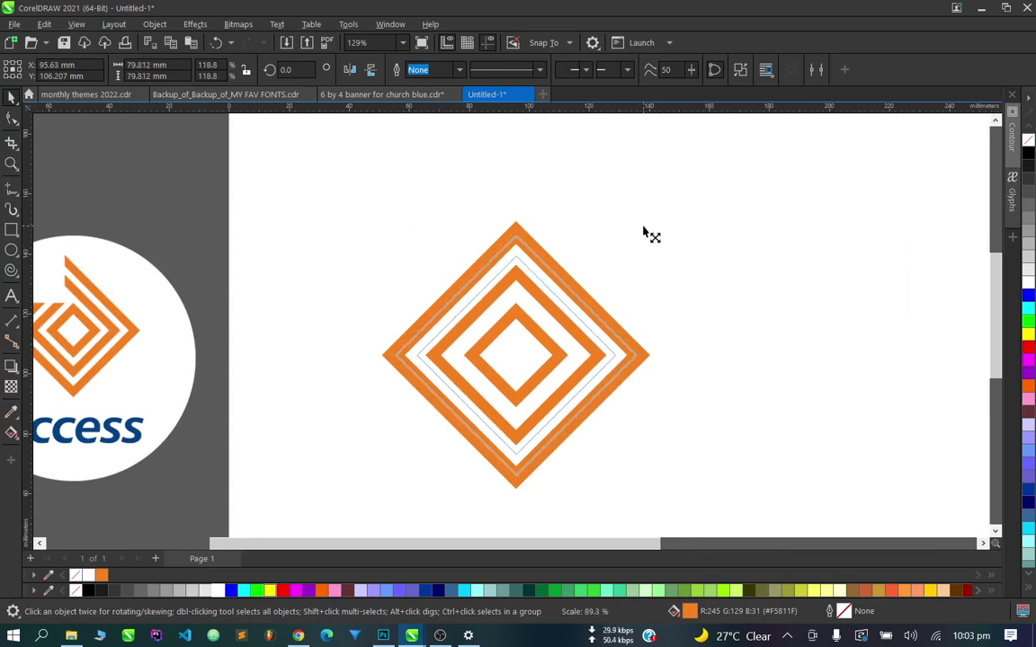
shift+click(526, 233)
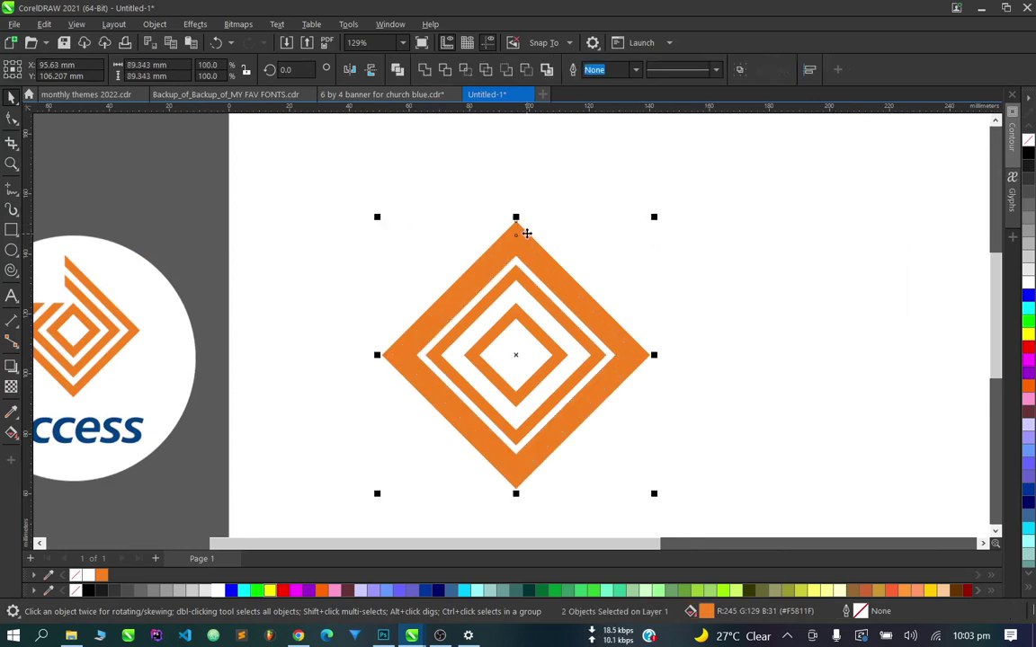
click(465, 71)
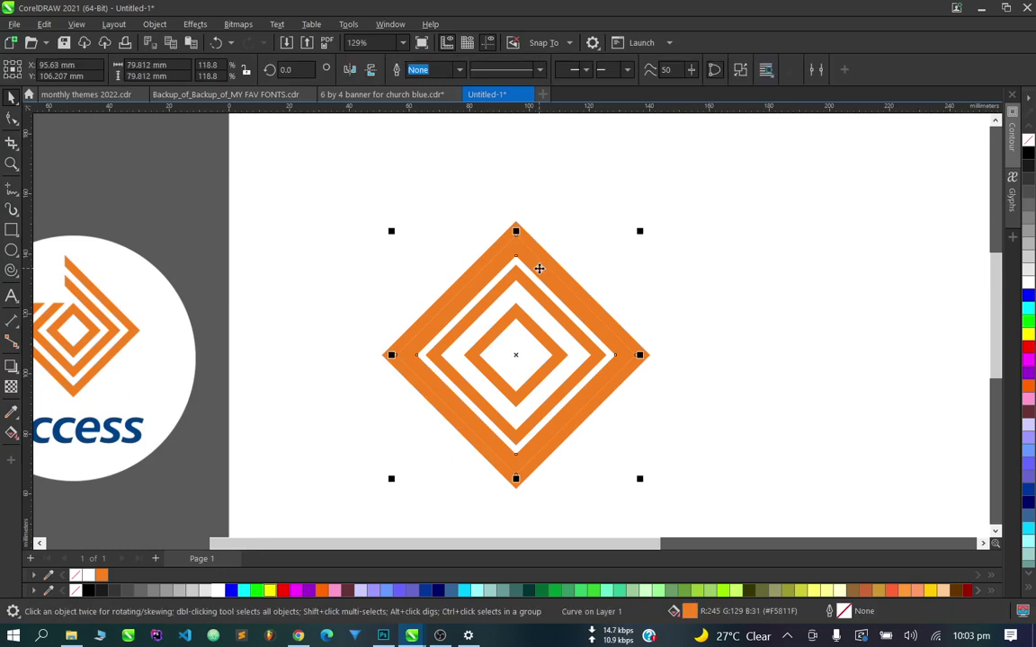
key(Delete)
Shrink the outer diamond to about 95%.
scroll(538, 268, down, 1)
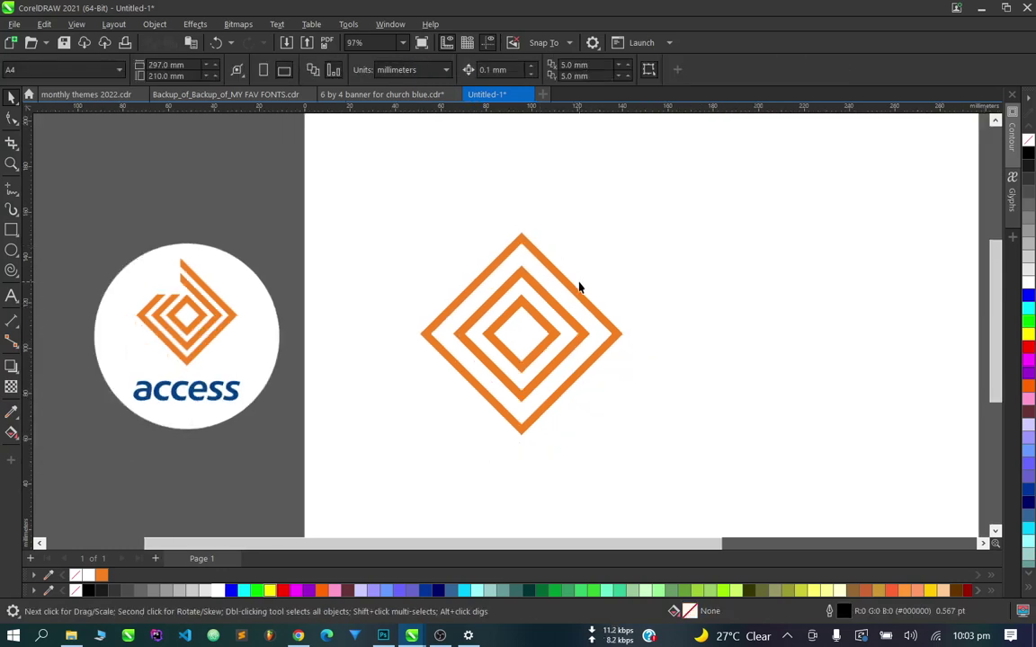
scroll(579, 288, up, 1)
click(578, 300)
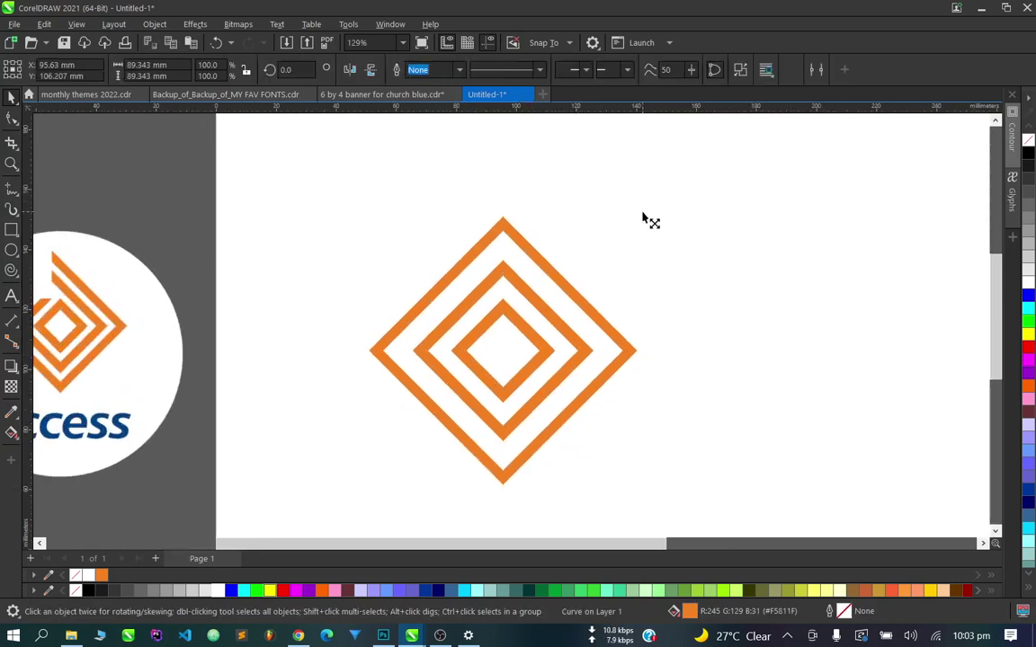
drag(644, 218, 635, 231)
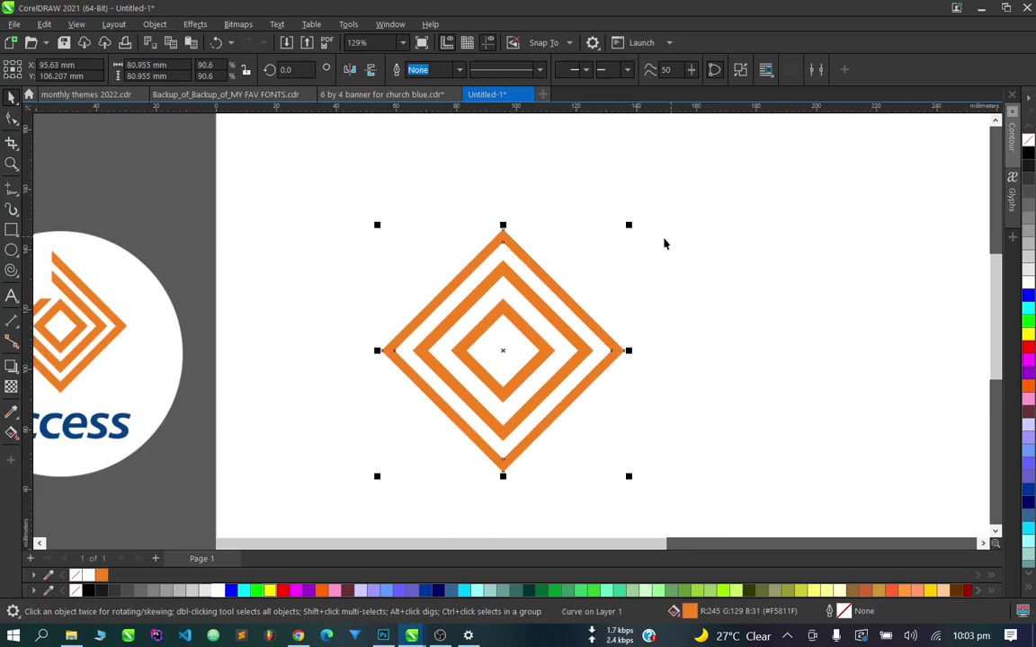
scroll(551, 326, up, 1)
Enlarge the middle diamond ring slightly.
click(659, 275)
scroll(656, 279, down, 3)
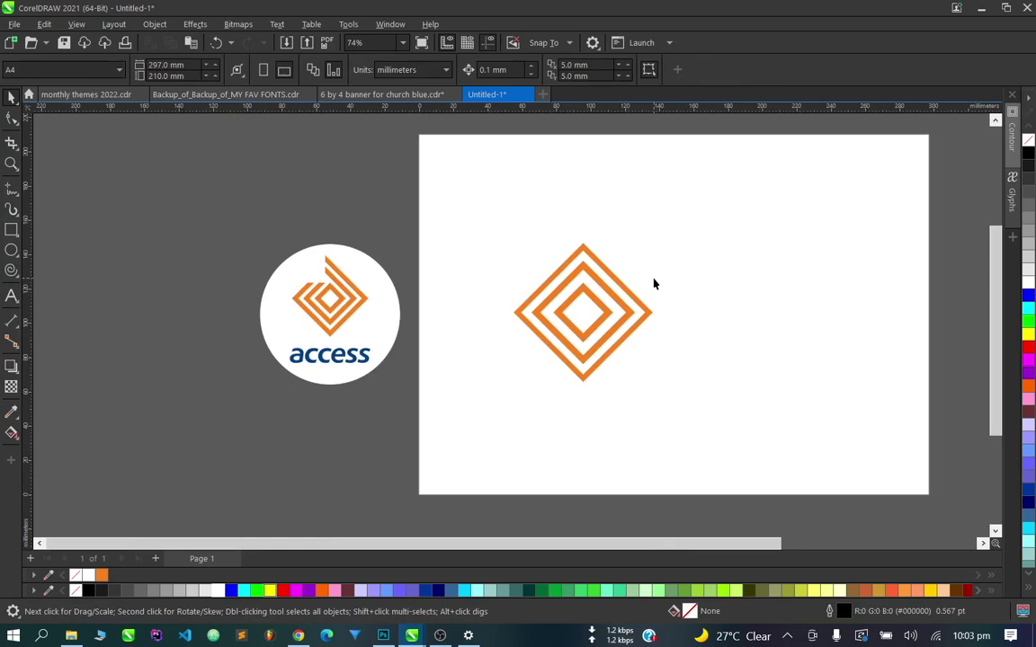
scroll(653, 284, up, 5)
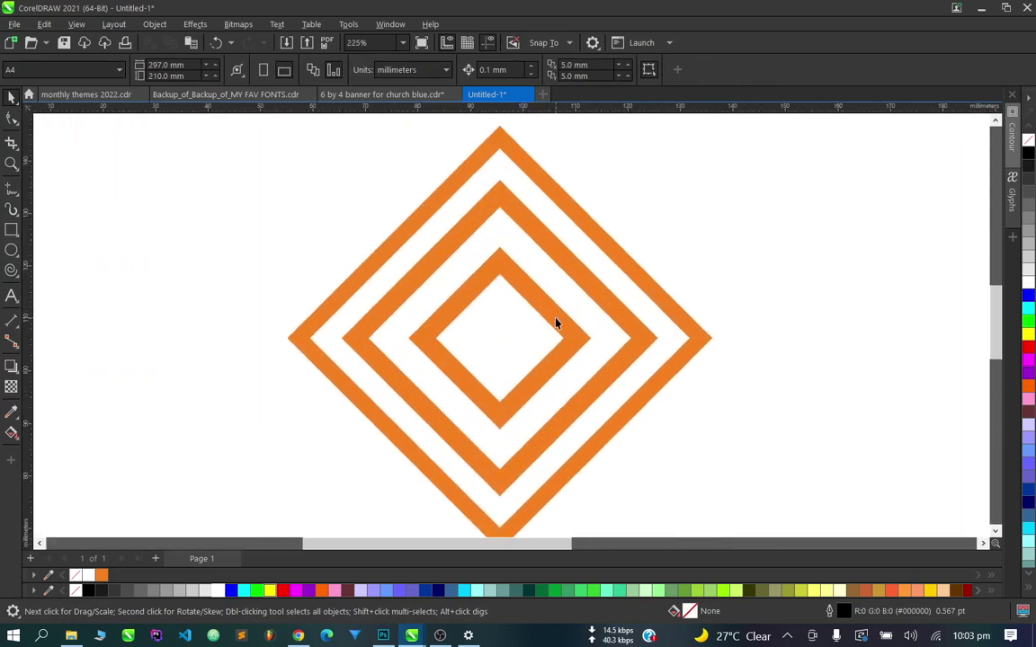
click(555, 323)
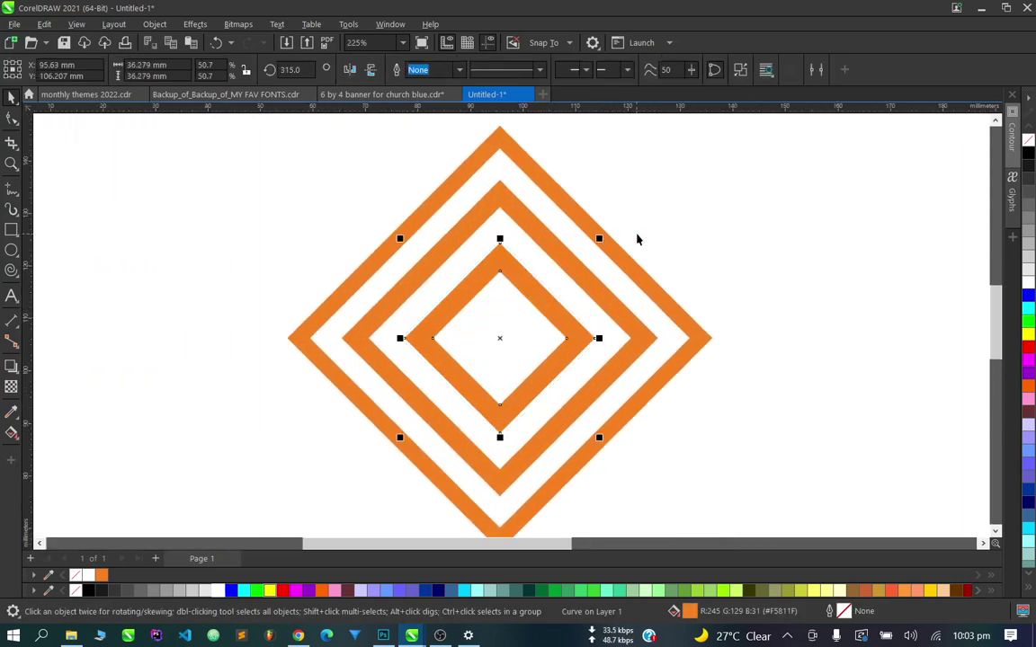
click(629, 247)
scroll(601, 289, up, 1)
click(598, 289)
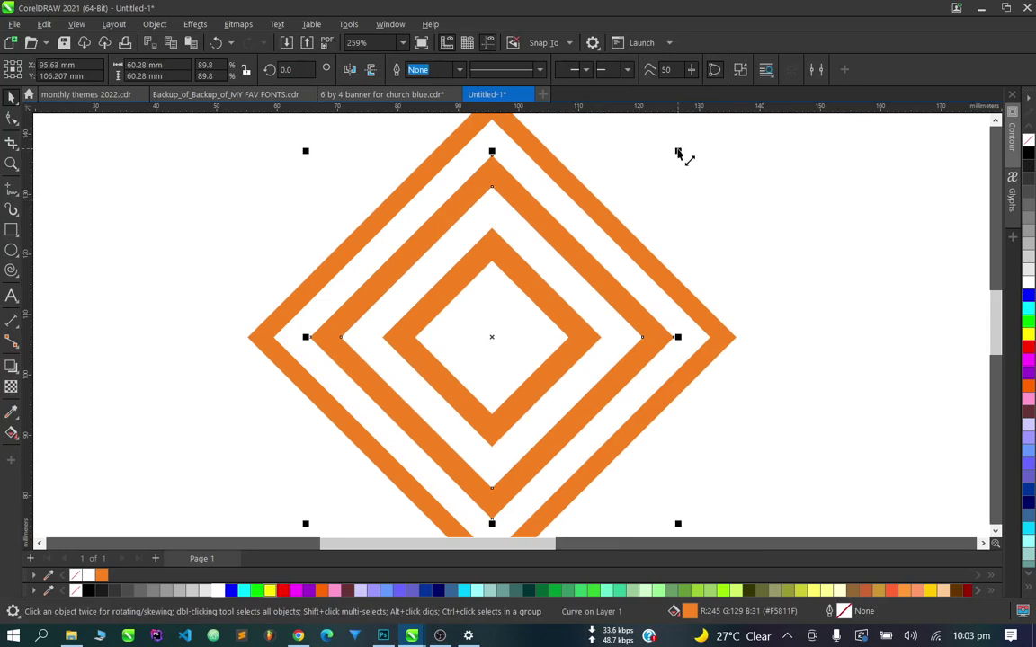
drag(680, 155, 687, 146)
scroll(585, 243, down, 1)
scroll(721, 222, down, 1)
Scale the whole diamond mark slightly, to about 94.6%.
click(721, 223)
scroll(636, 261, up, 2)
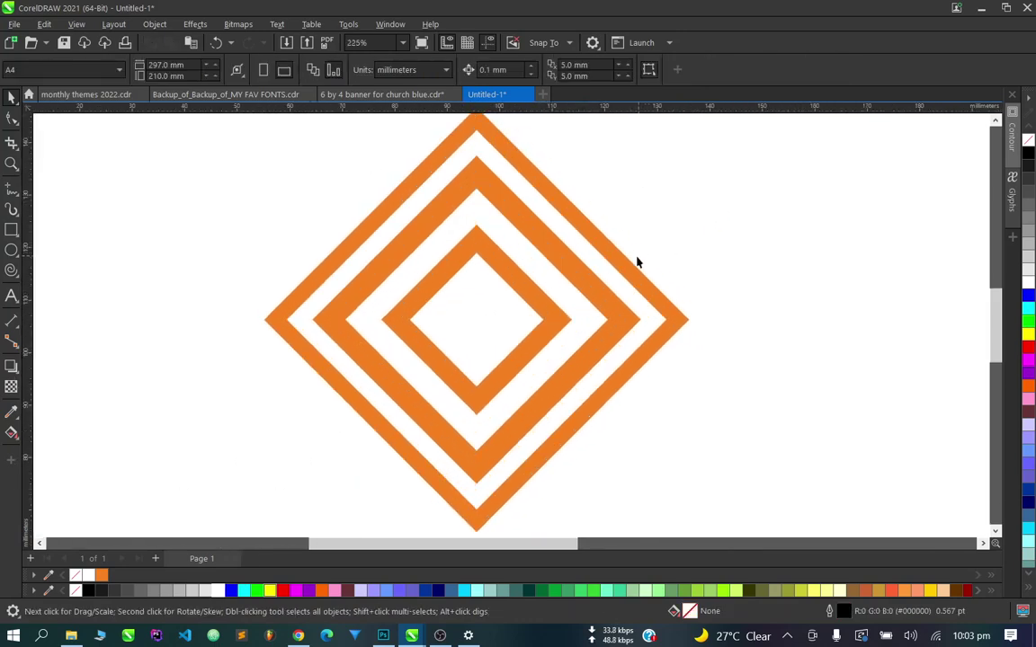
click(637, 262)
scroll(629, 261, down, 1)
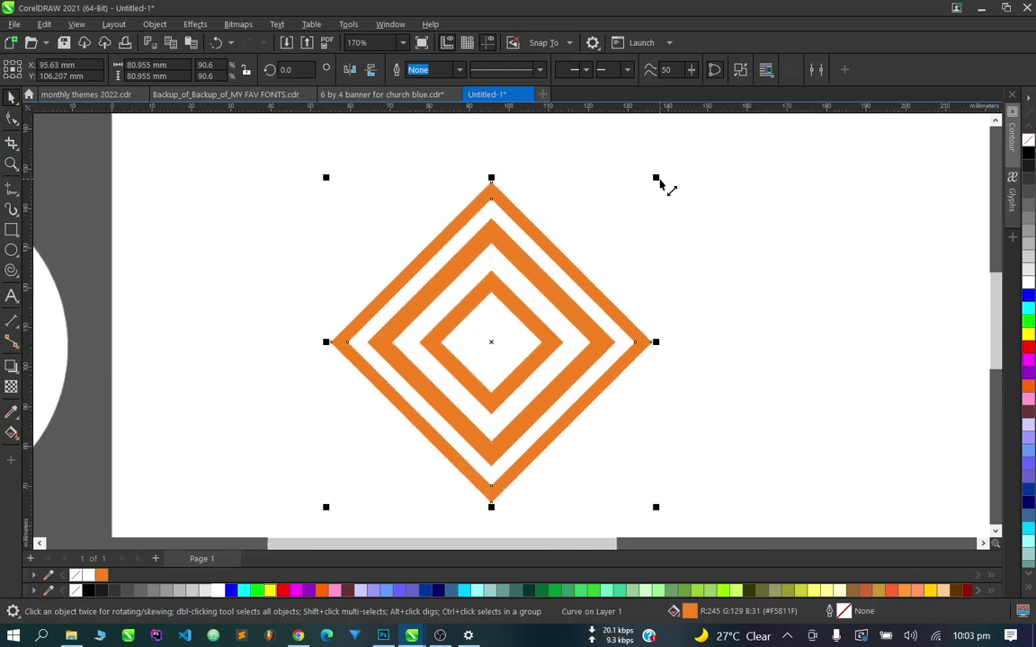
drag(657, 179, 668, 170)
scroll(673, 226, down, 1)
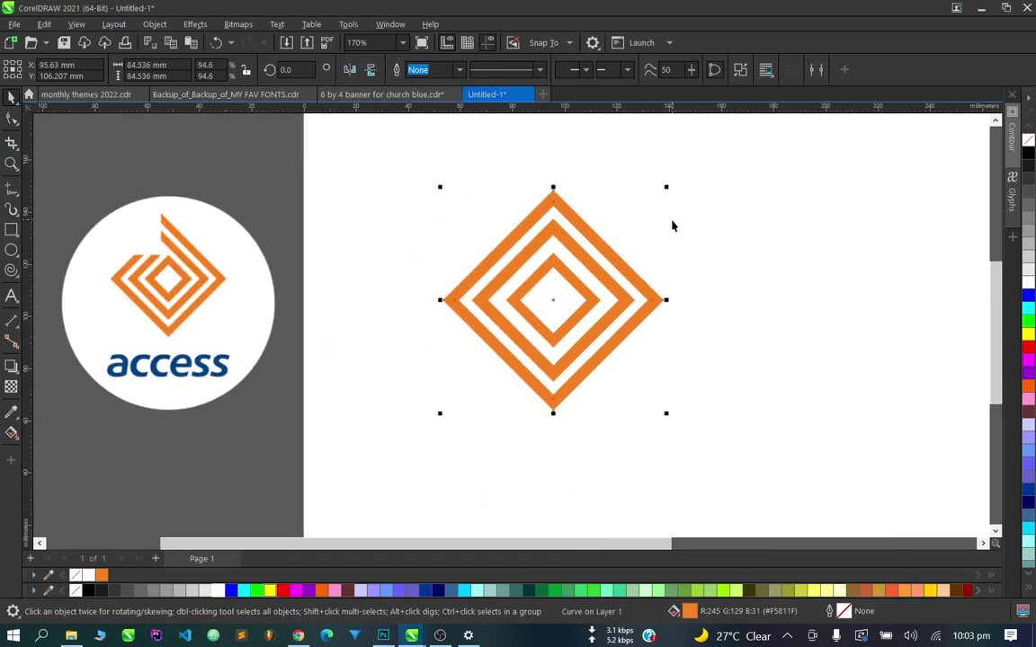
Weld all the diamond pieces into a single shape.
click(673, 226)
scroll(640, 268, up, 1)
scroll(602, 252, up, 1)
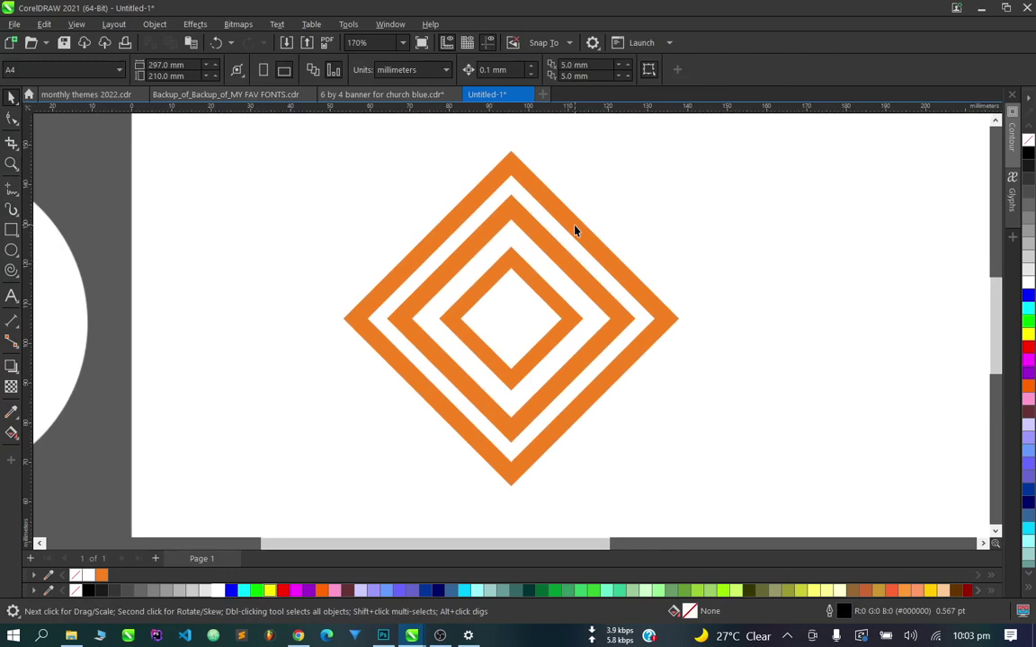
scroll(575, 231, down, 2)
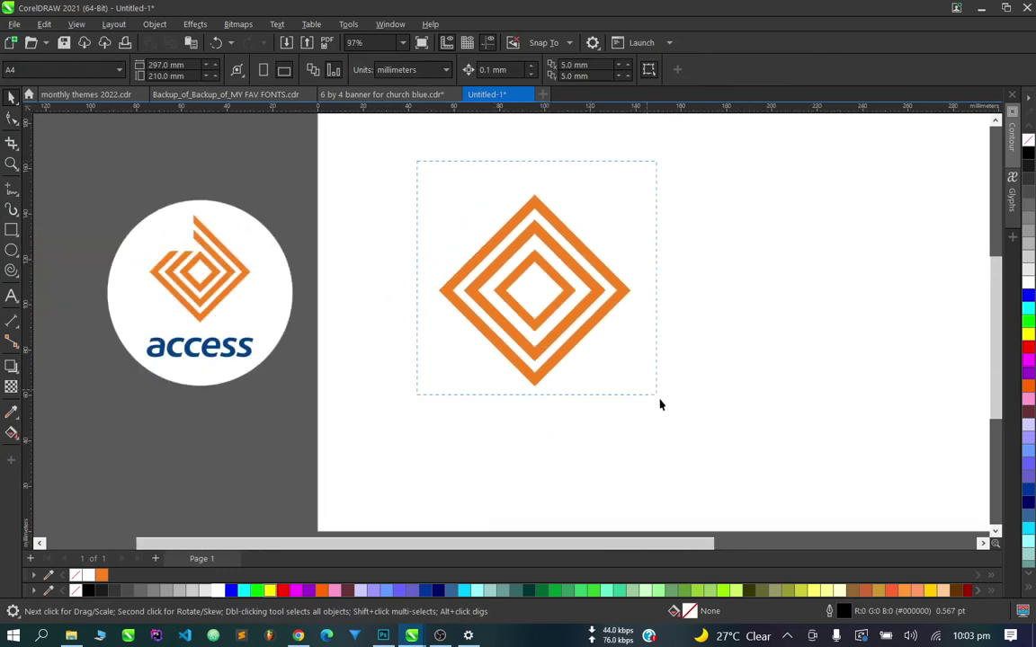
drag(659, 405, 660, 405)
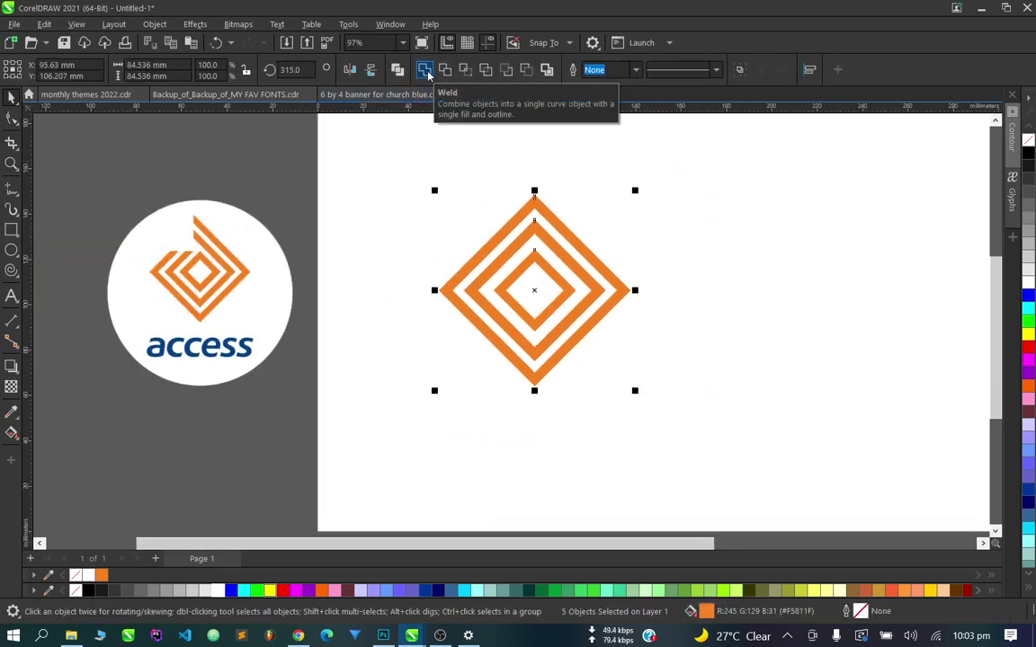
click(426, 70)
click(449, 202)
scroll(458, 221, up, 1)
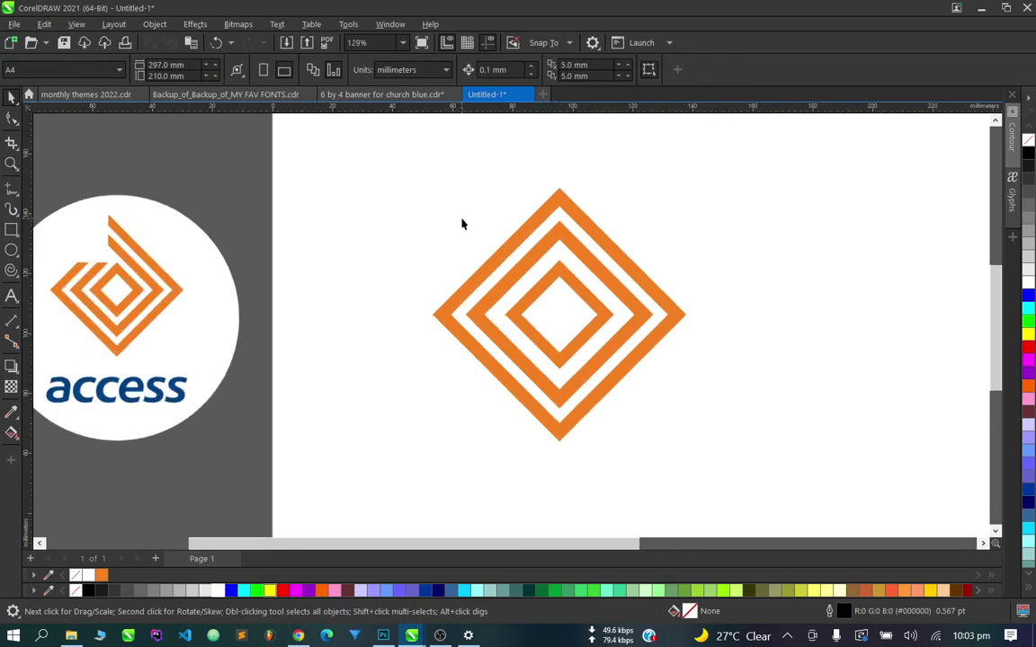
Draw a square and position it over the diamond's top-left corner.
click(11, 230)
scroll(490, 216, up, 1)
drag(462, 159, 572, 268)
click(12, 98)
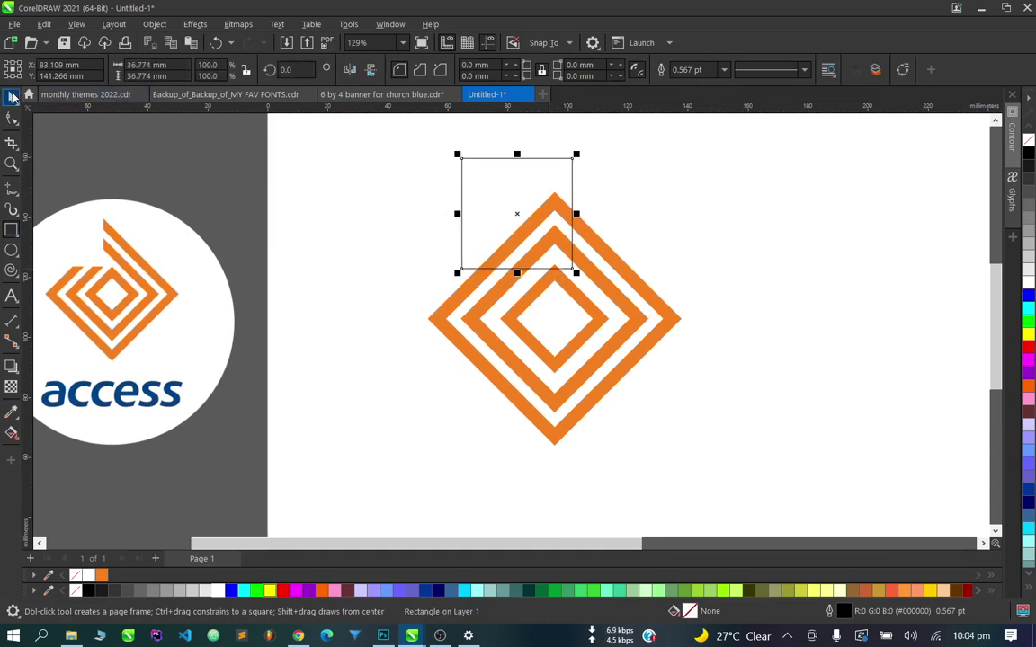
scroll(553, 210, up, 3)
mouse_move(570, 168)
mouse_down()
mouse_move(544, 175)
mouse_move(546, 154)
mouse_up()
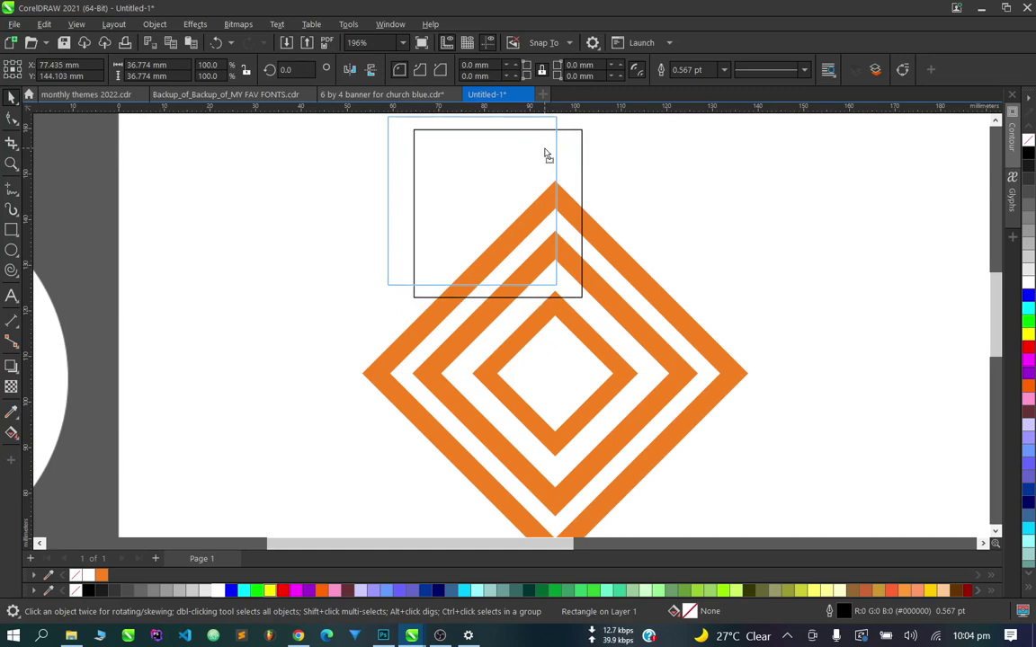
drag(545, 155, 544, 149)
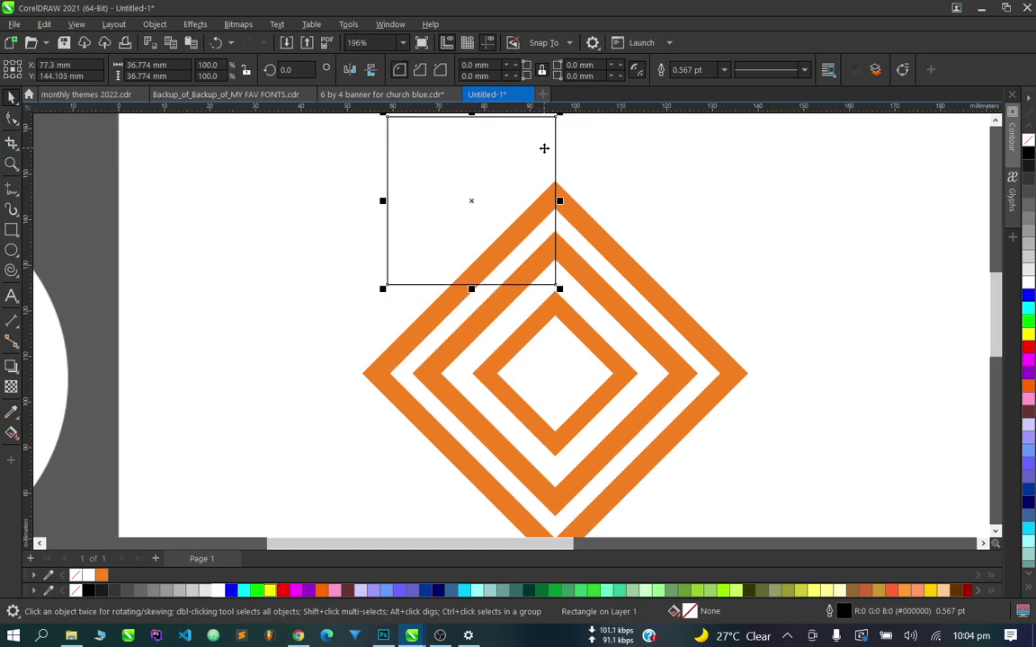
scroll(526, 230, down, 3)
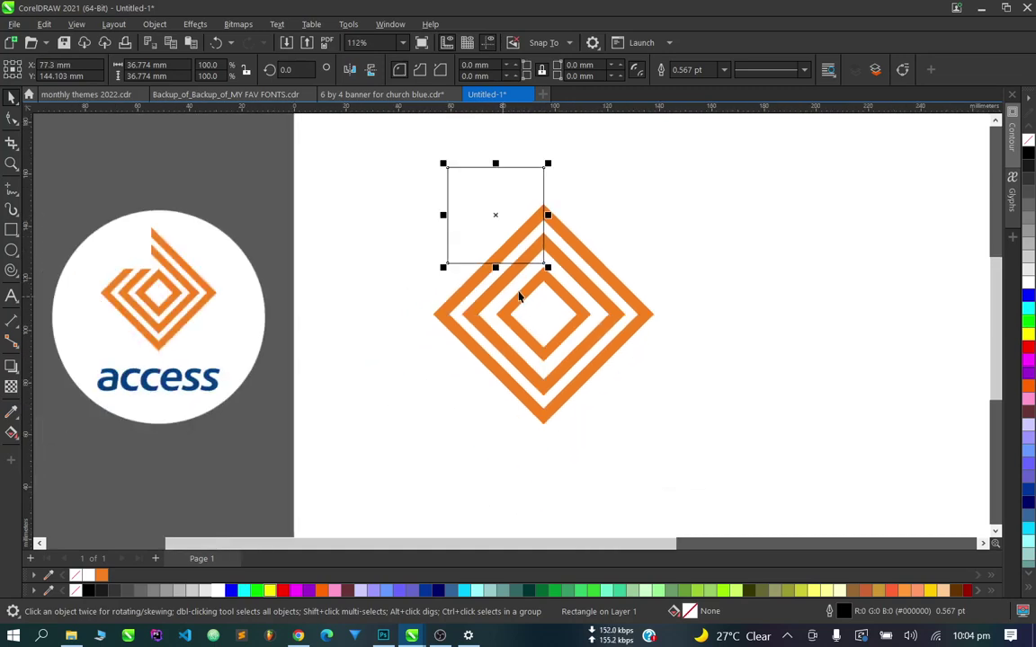
scroll(521, 297, up, 1)
scroll(539, 261, up, 2)
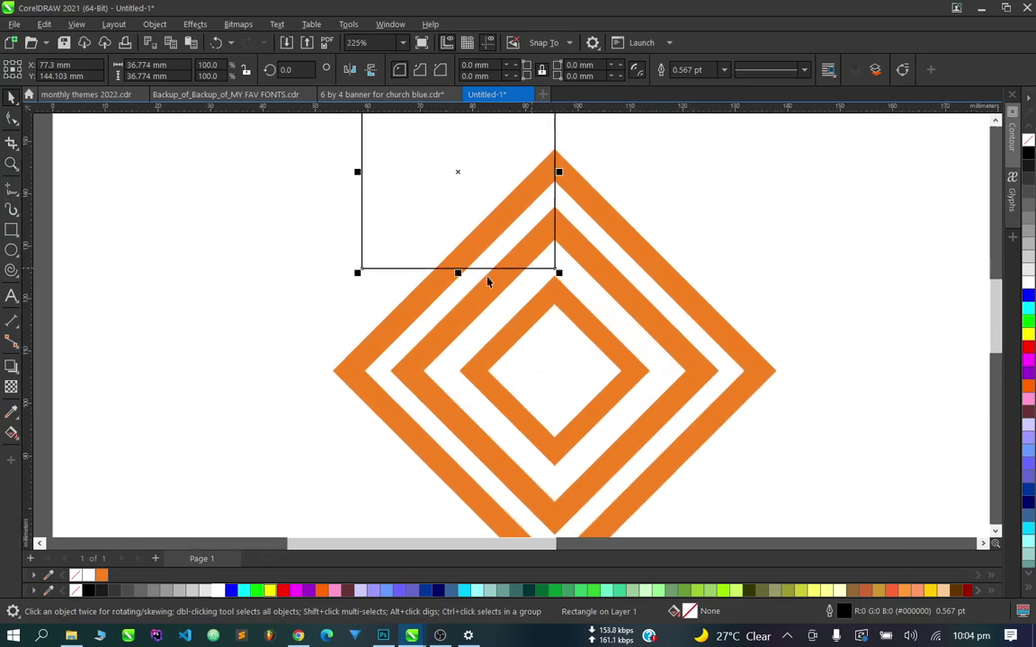
drag(457, 274, 457, 281)
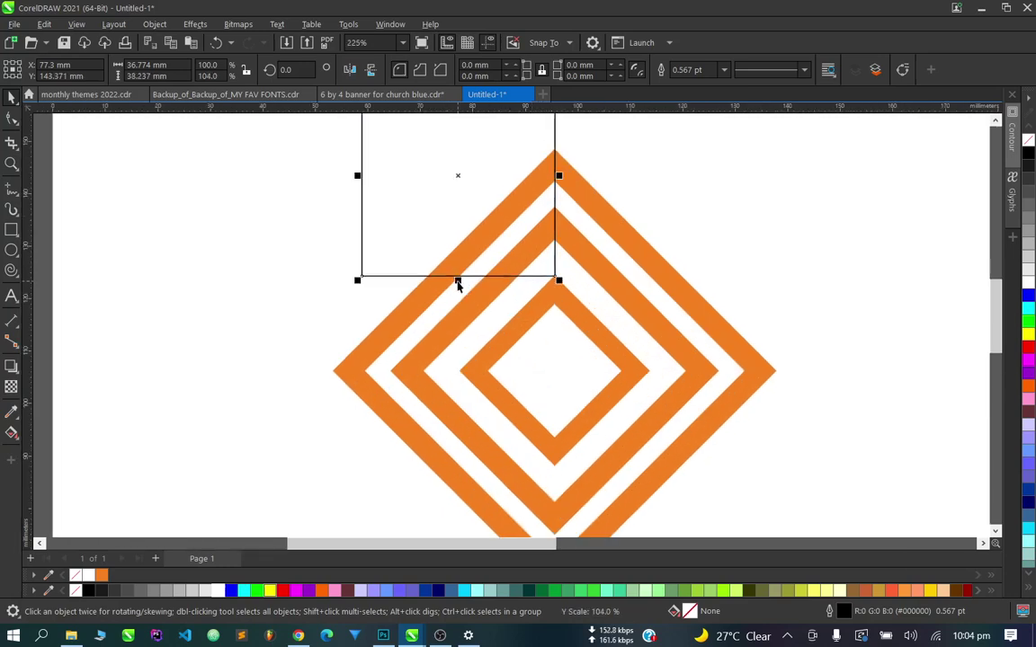
scroll(535, 303, down, 2)
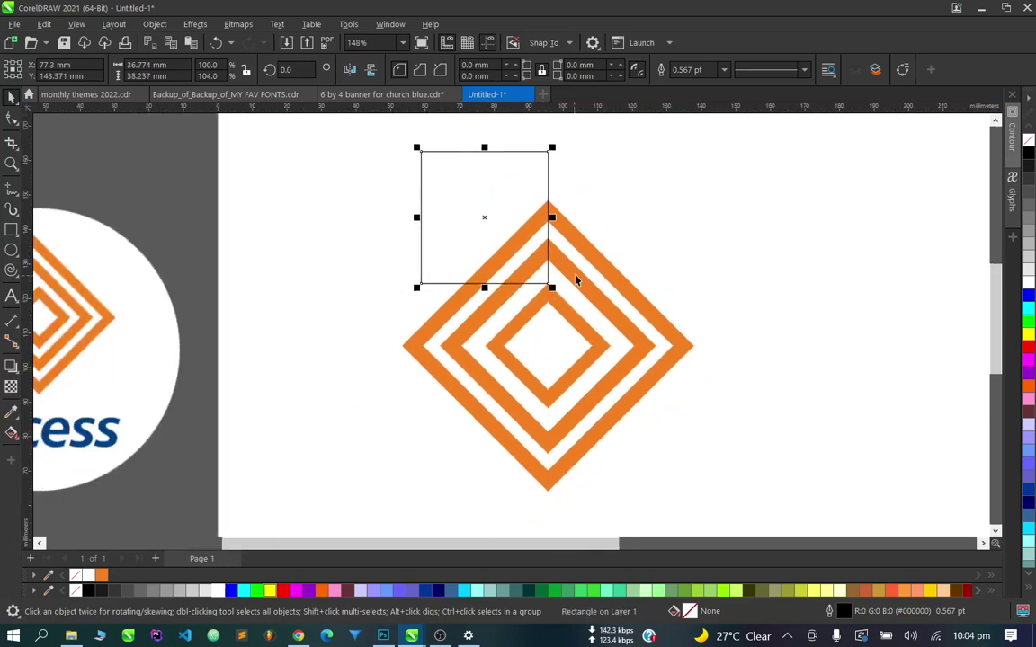
Trim the covered top-left corner off the welded diamond.
click(551, 244)
scroll(552, 244, down, 2)
click(523, 220)
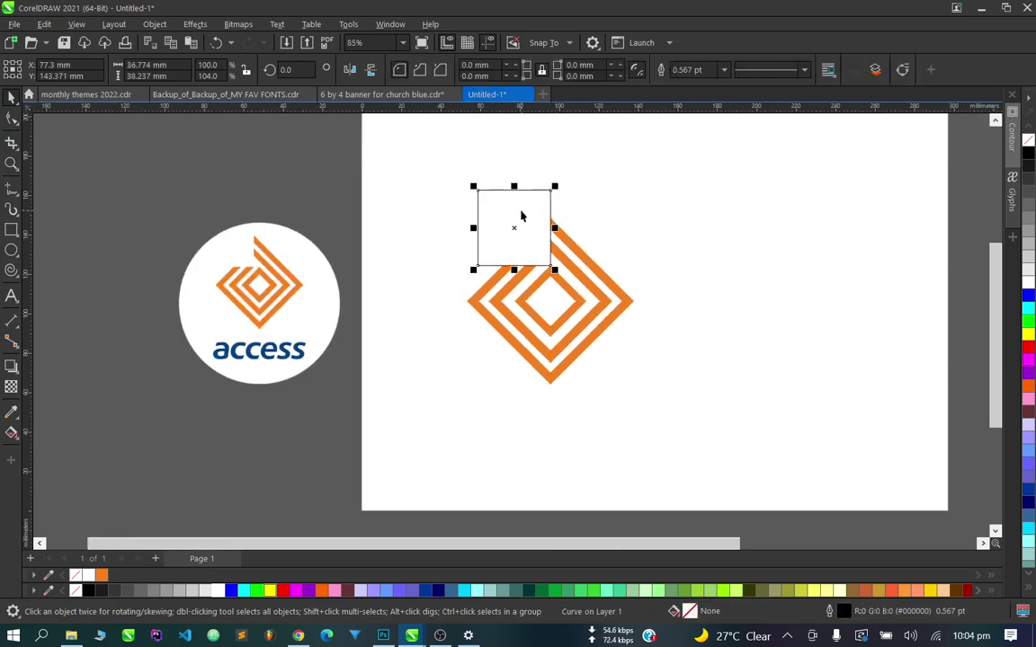
click(638, 197)
scroll(538, 293, down, 1)
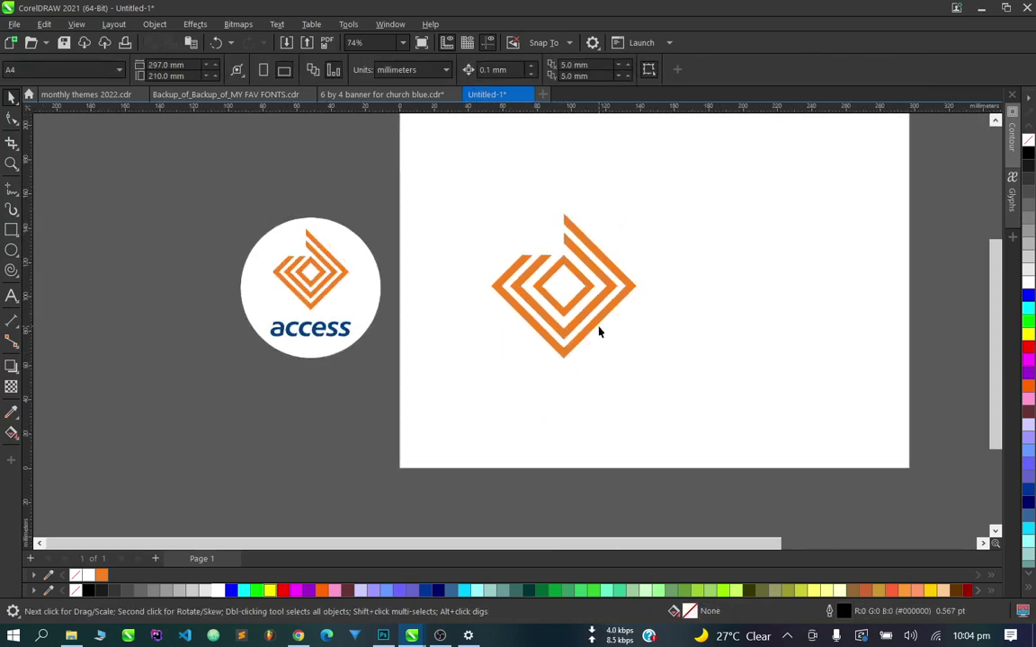
scroll(557, 341, up, 1)
Add the text 'access' below the logo, enlarged to about 266%.
click(11, 294)
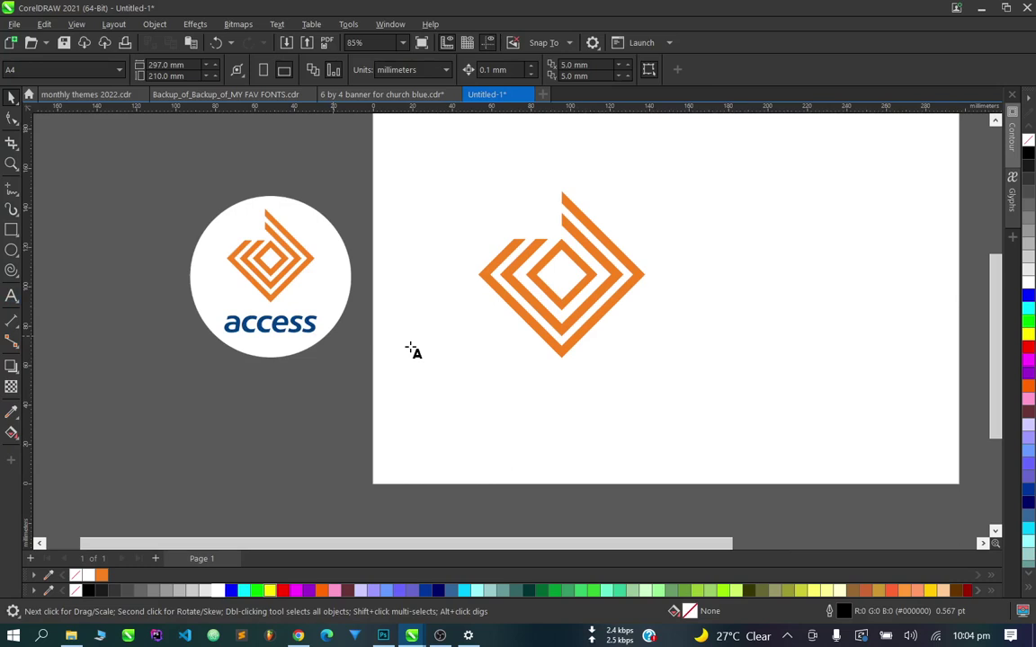
click(482, 399)
text(access)
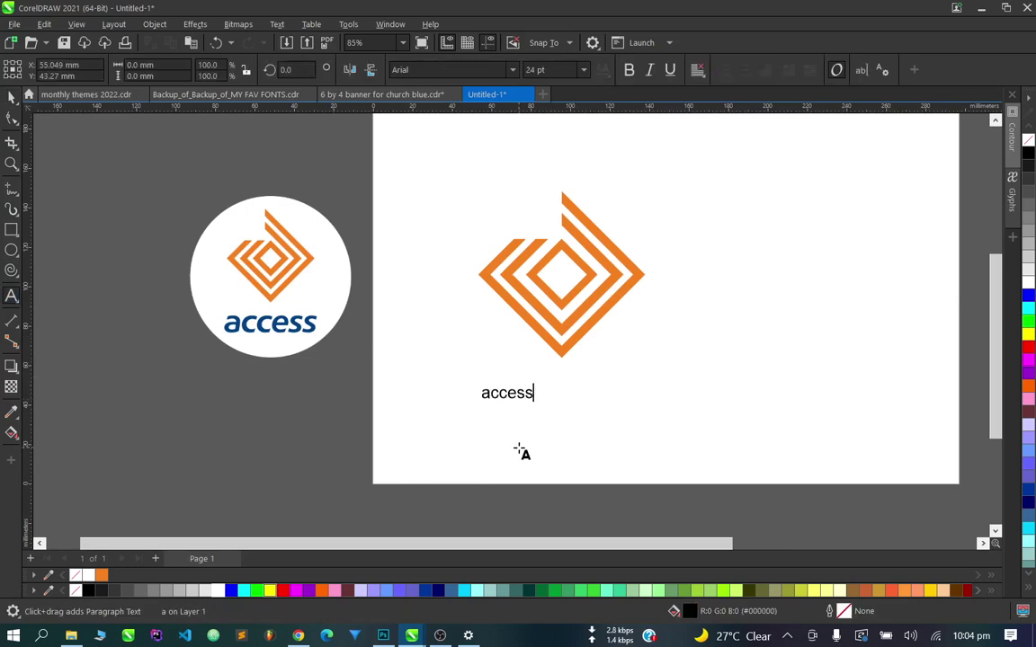
key(Escape)
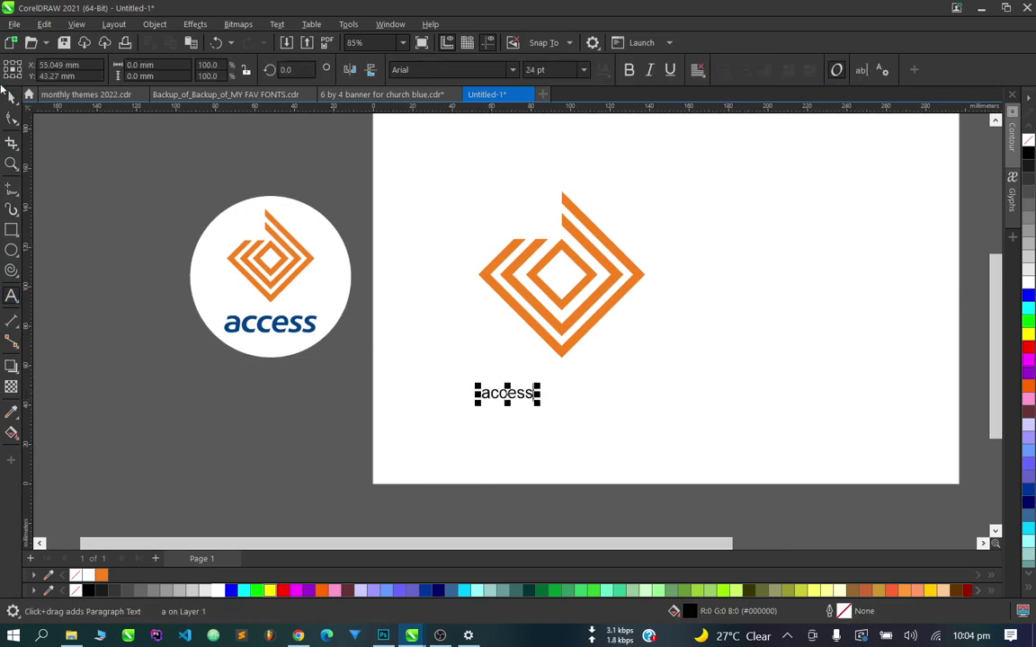
key(ctrl+space)
drag(539, 404, 622, 428)
drag(572, 402, 588, 385)
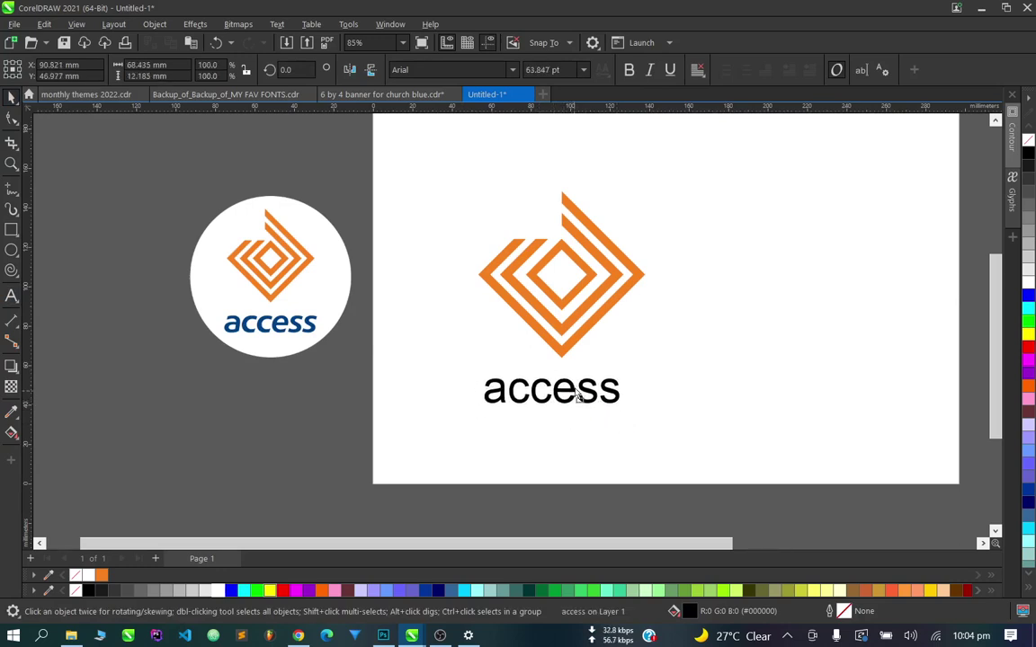
Set the 'access' text font to Montserrat ExtraBold.
click(478, 70)
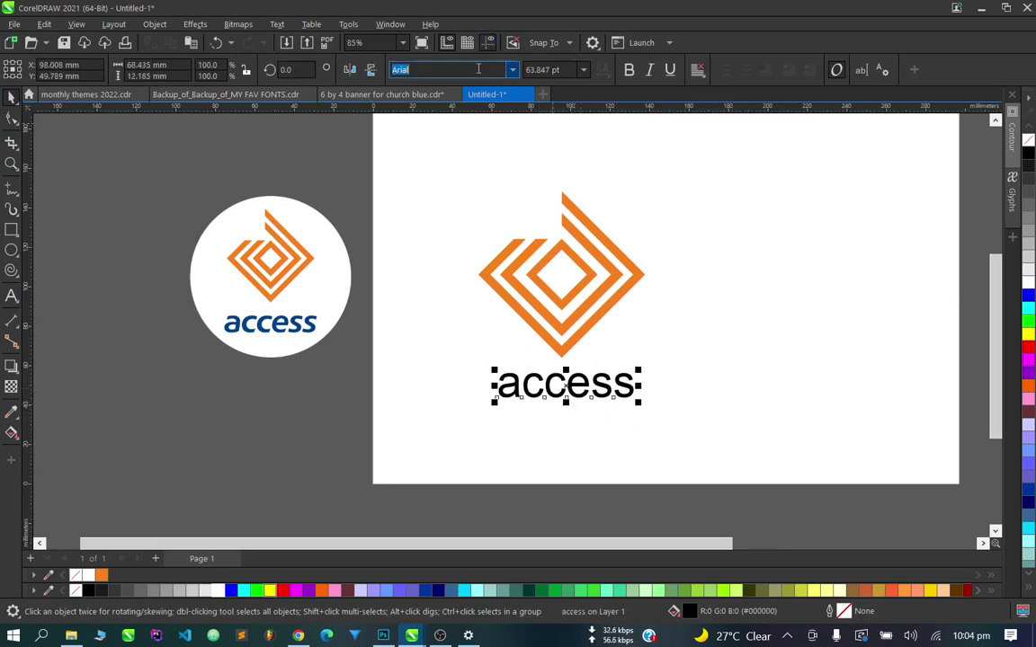
text(p)
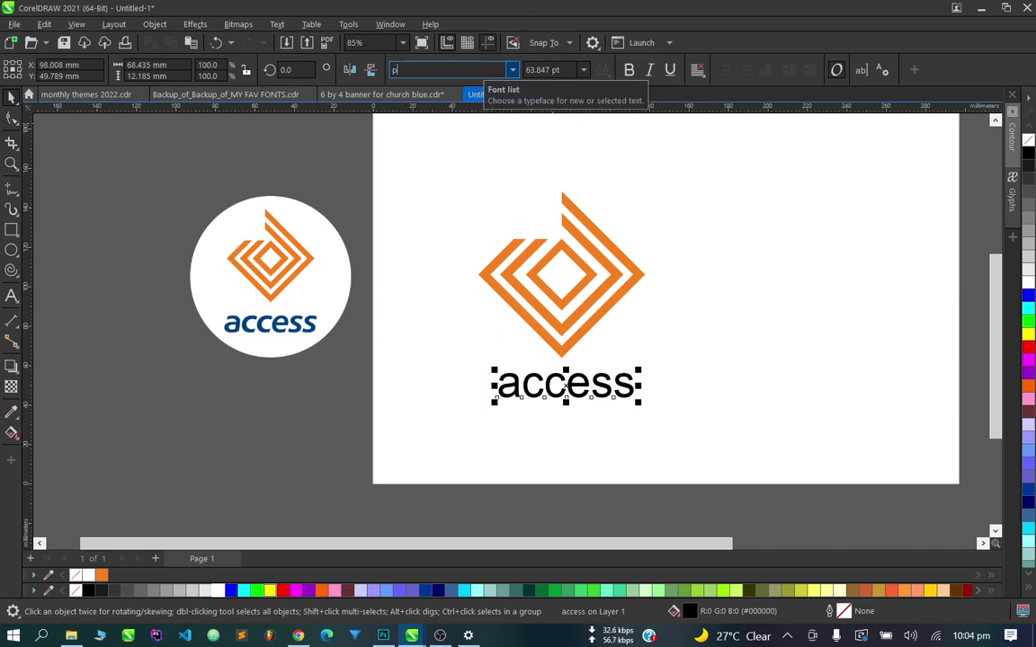
text(Poppins)
key(Return)
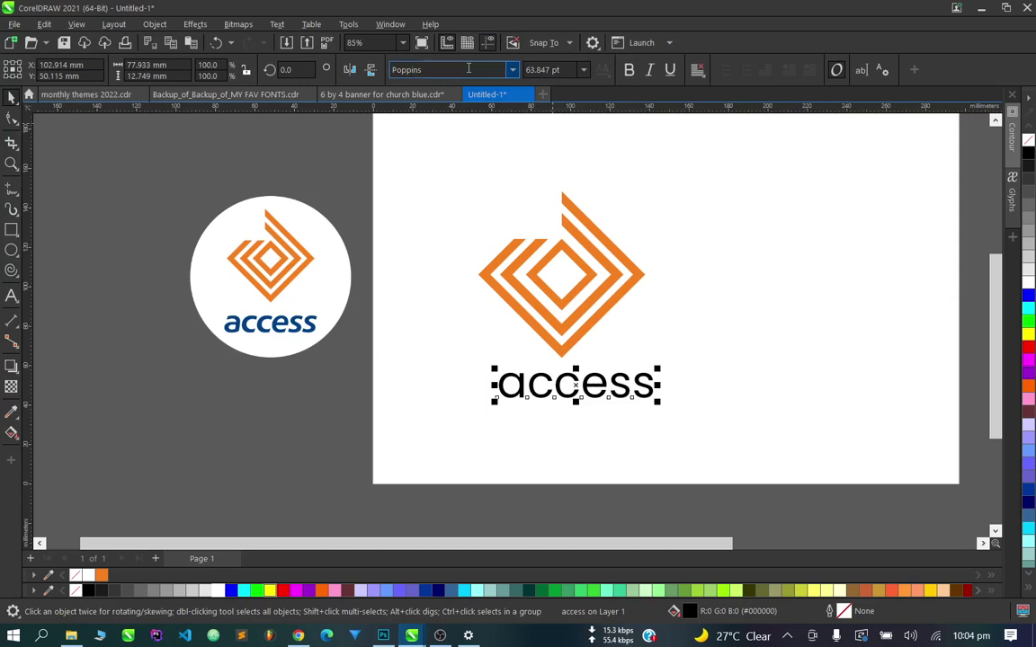
text(m)
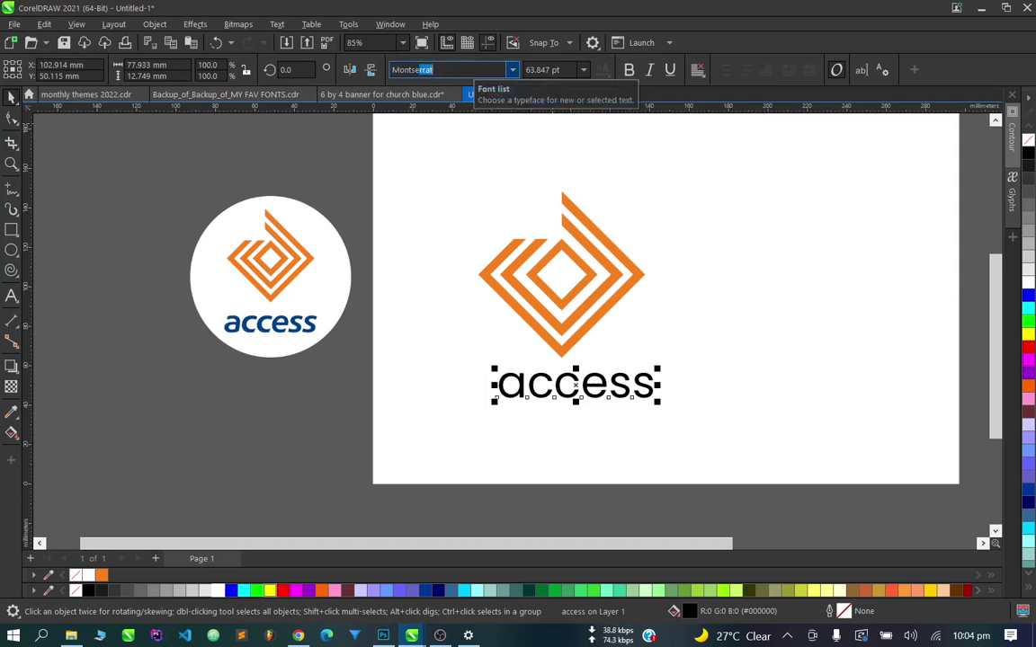
key(Return)
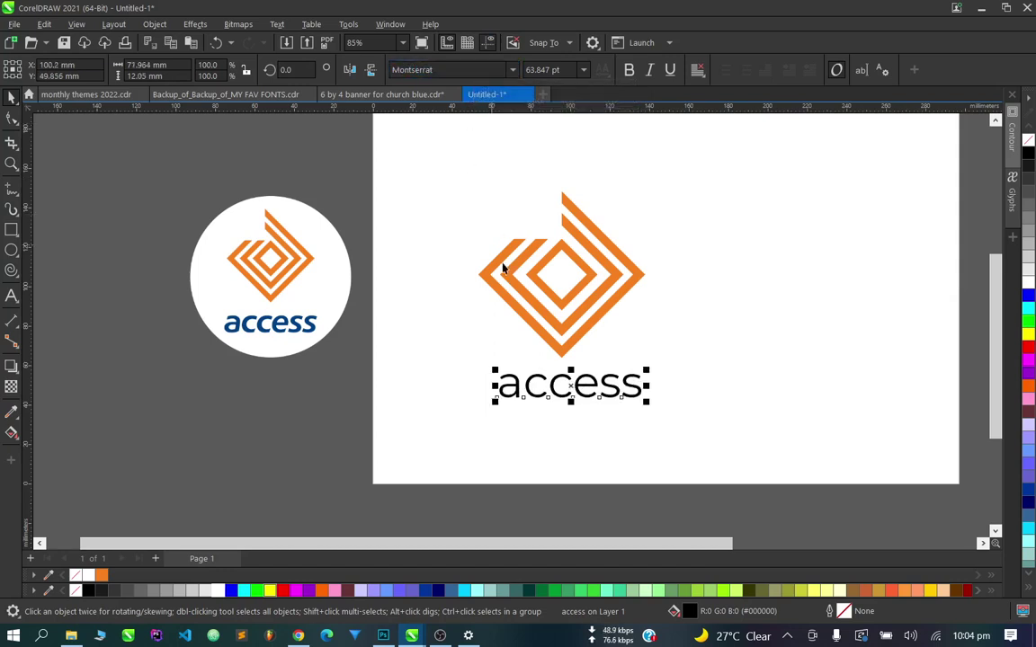
click(629, 70)
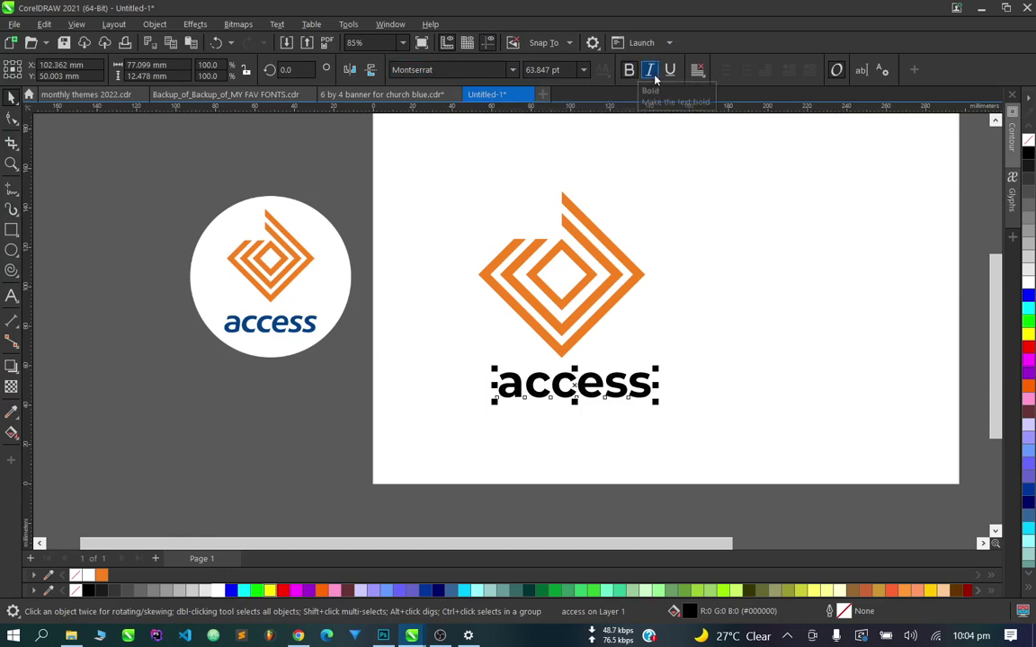
click(649, 70)
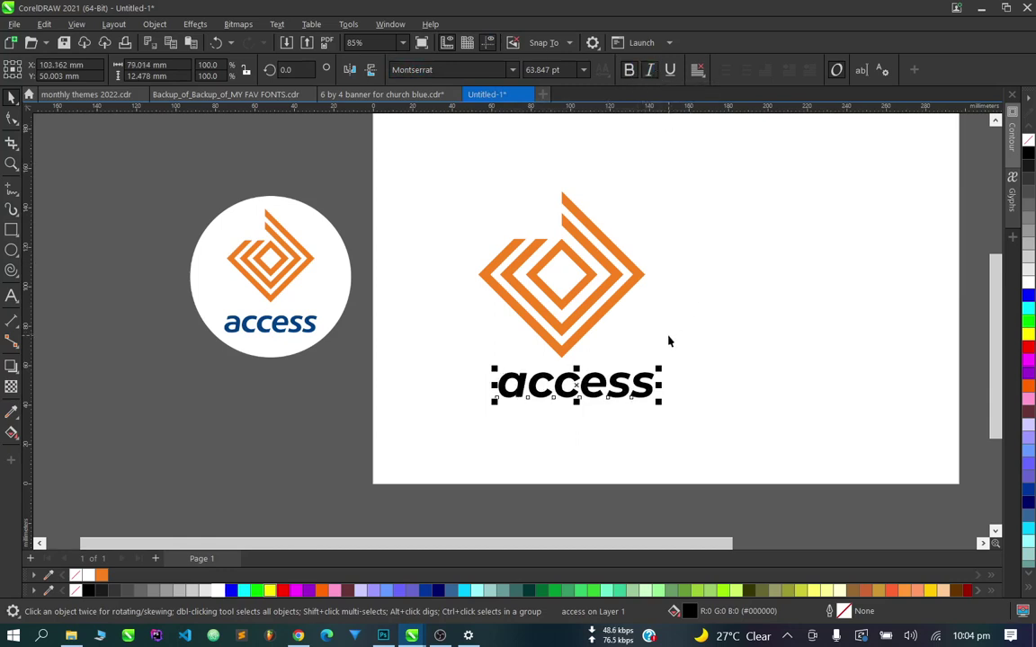
click(650, 70)
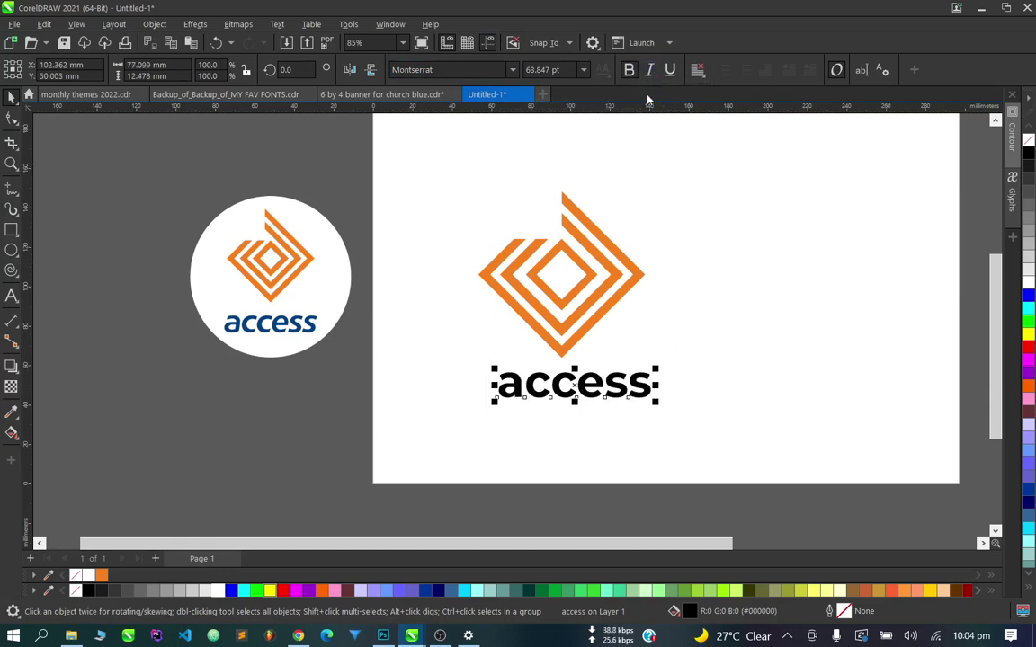
click(467, 67)
click(513, 70)
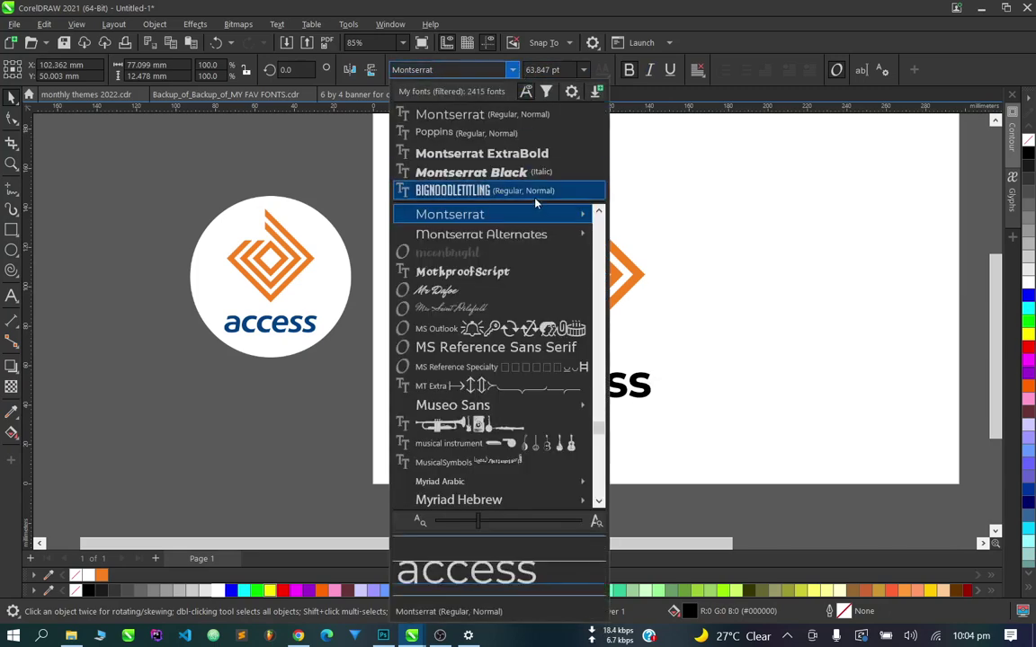
mouse_move(494, 214)
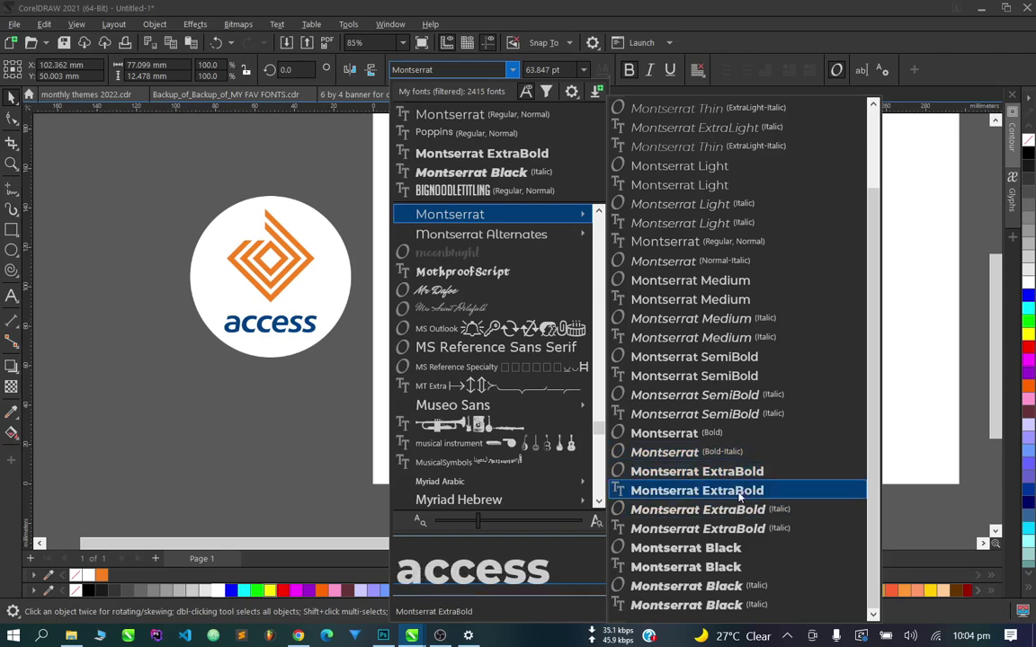
click(740, 491)
Move the text left under the diamond mark and select both together.
scroll(664, 442, up, 2)
drag(603, 382, 579, 381)
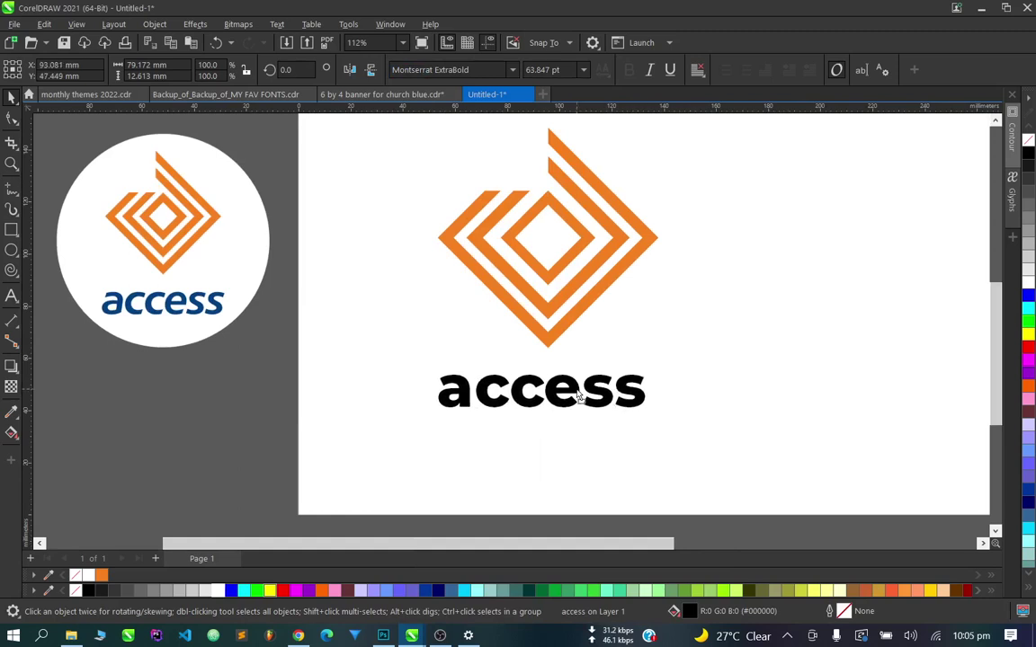
shift+click(555, 340)
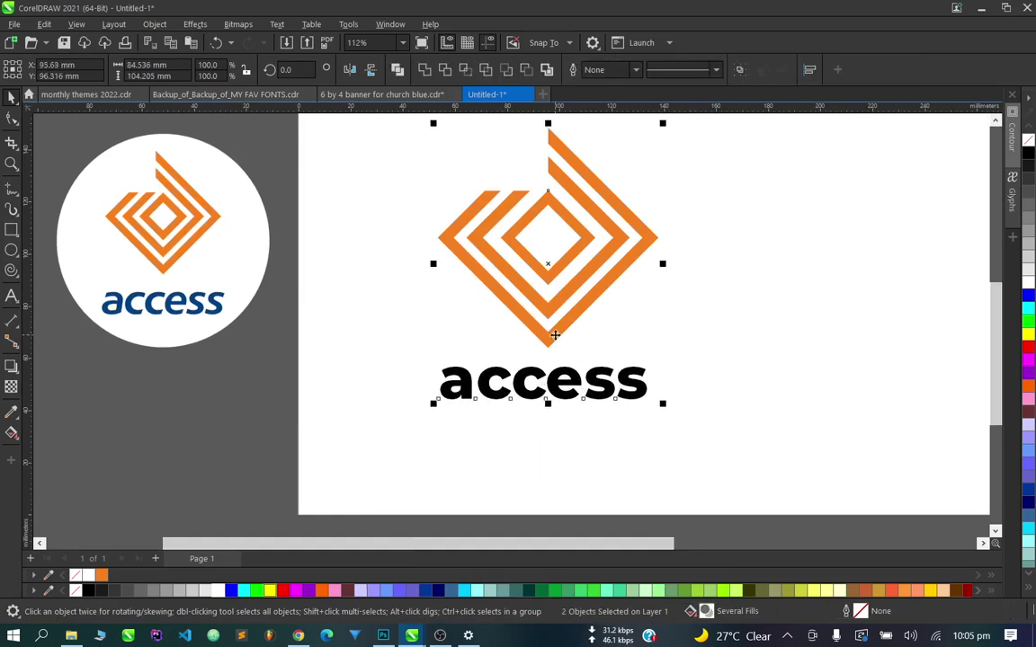
Centre the text under the mark and fill it with the reference blue #004085.
key(c)
click(729, 331)
click(557, 383)
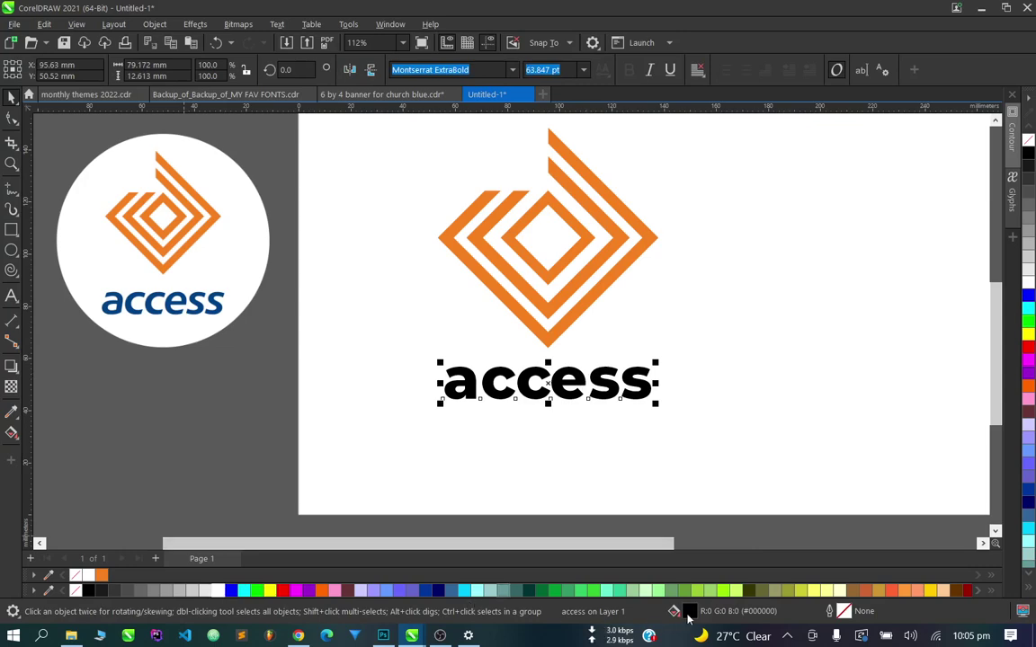
key(shift+F11)
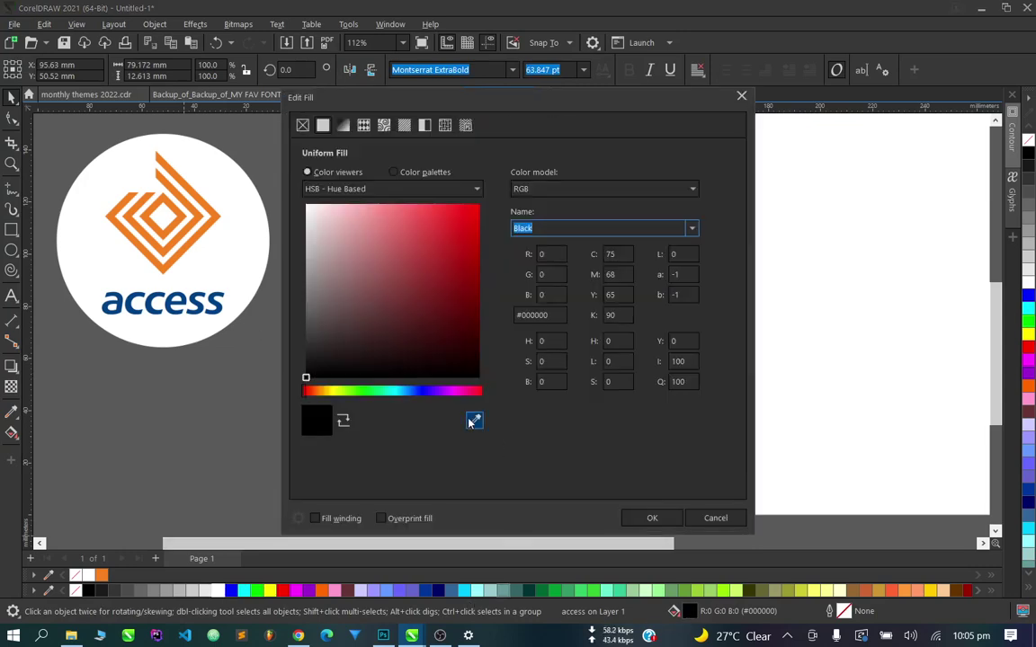
click(470, 422)
click(180, 299)
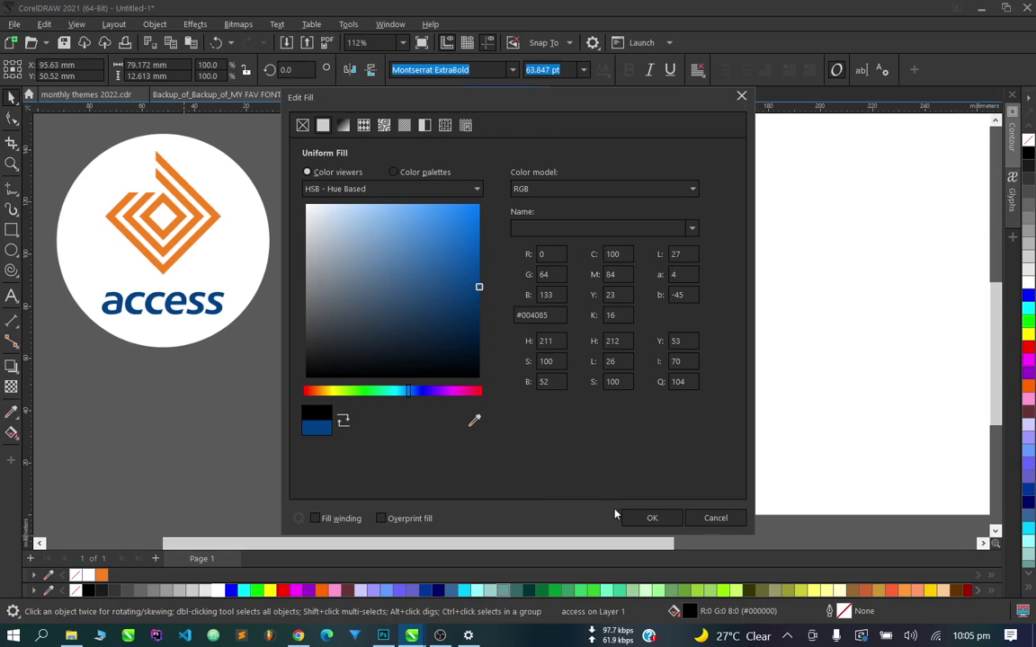
click(638, 518)
Change the text to Montserrat SemiBold and re-centre it with the logo.
click(742, 308)
scroll(729, 328, down, 2)
scroll(633, 396, up, 3)
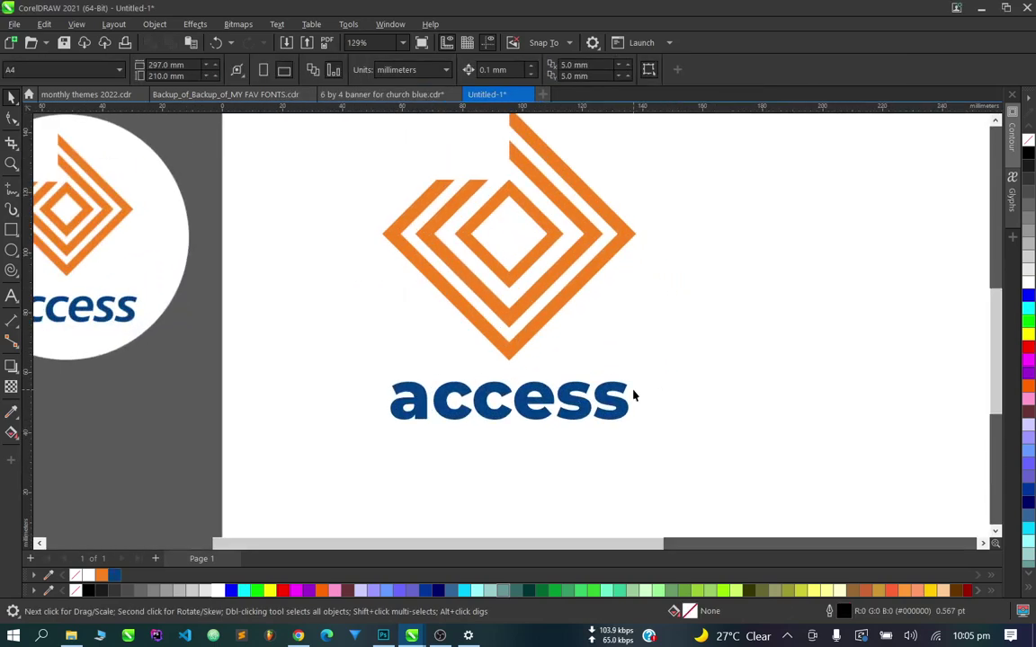
click(561, 395)
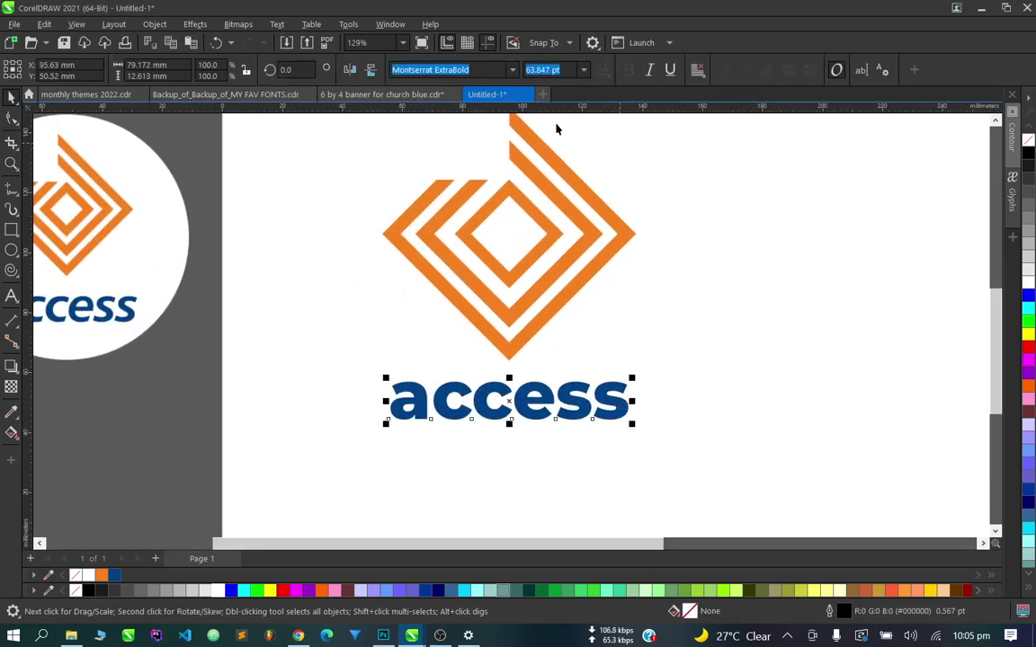
click(513, 71)
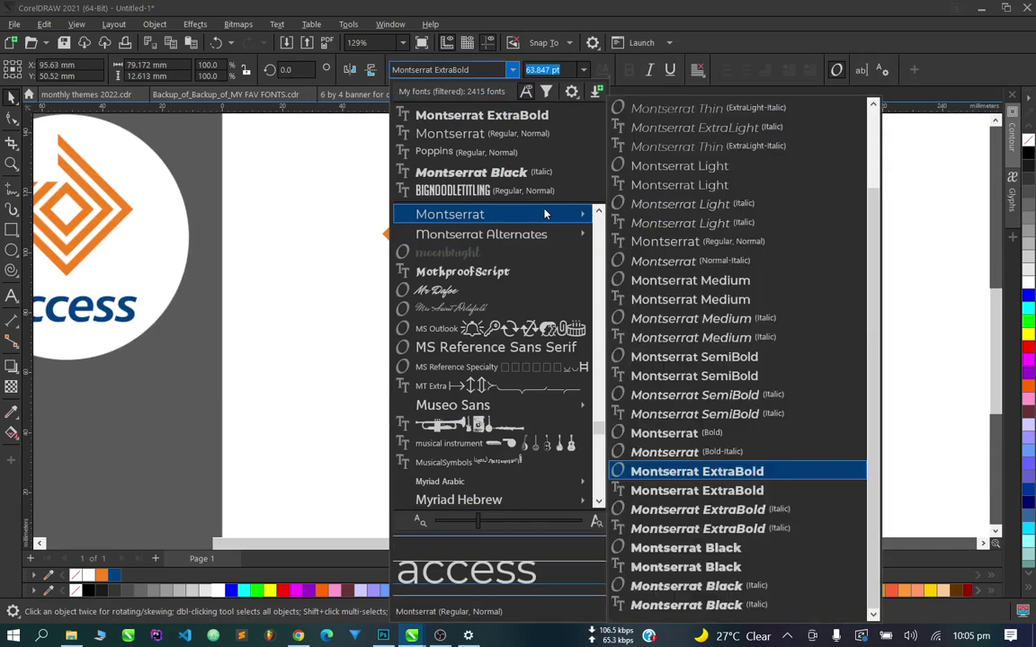
click(752, 357)
scroll(701, 333, down, 2)
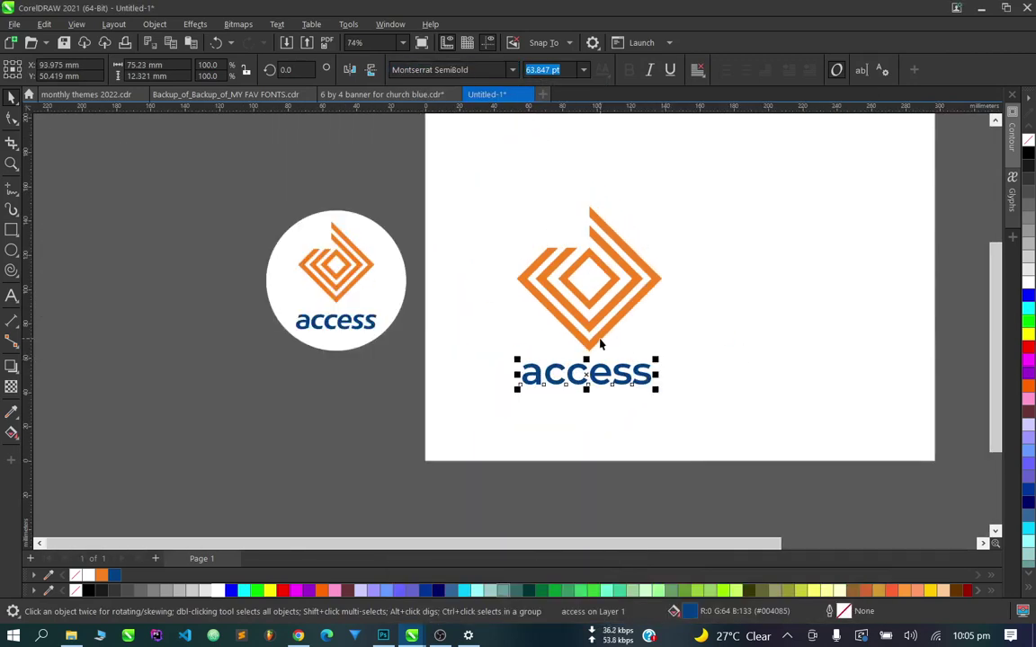
shift+click(599, 340)
key(c)
click(749, 330)
scroll(671, 337, down, 1)
scroll(681, 326, up, 1)
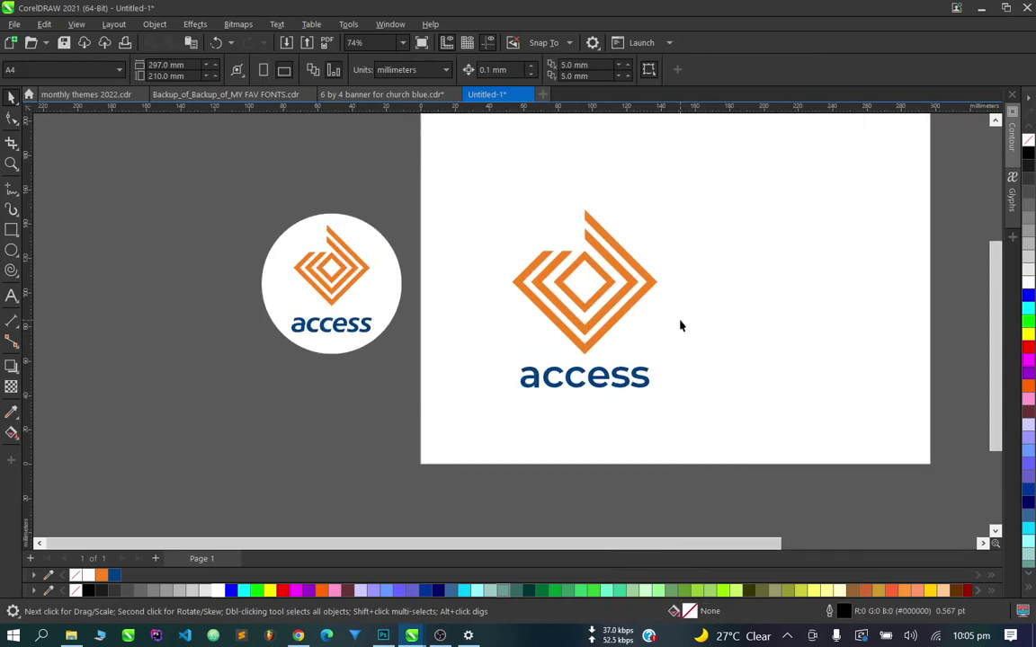
scroll(674, 306, up, 1)
scroll(634, 315, down, 2)
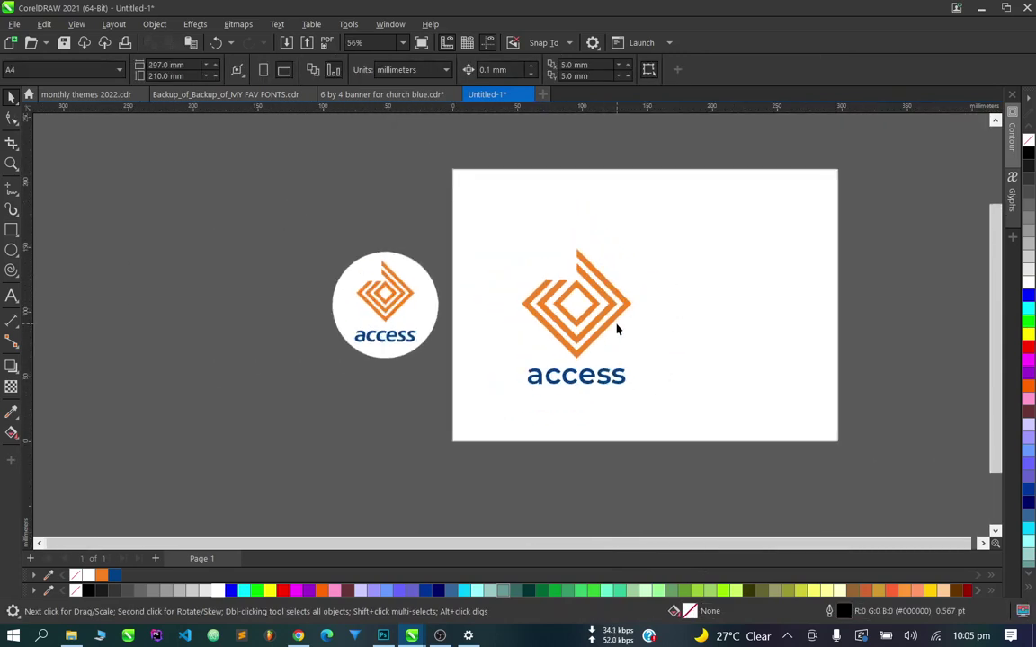
scroll(617, 330, up, 1)
scroll(623, 301, up, 1)
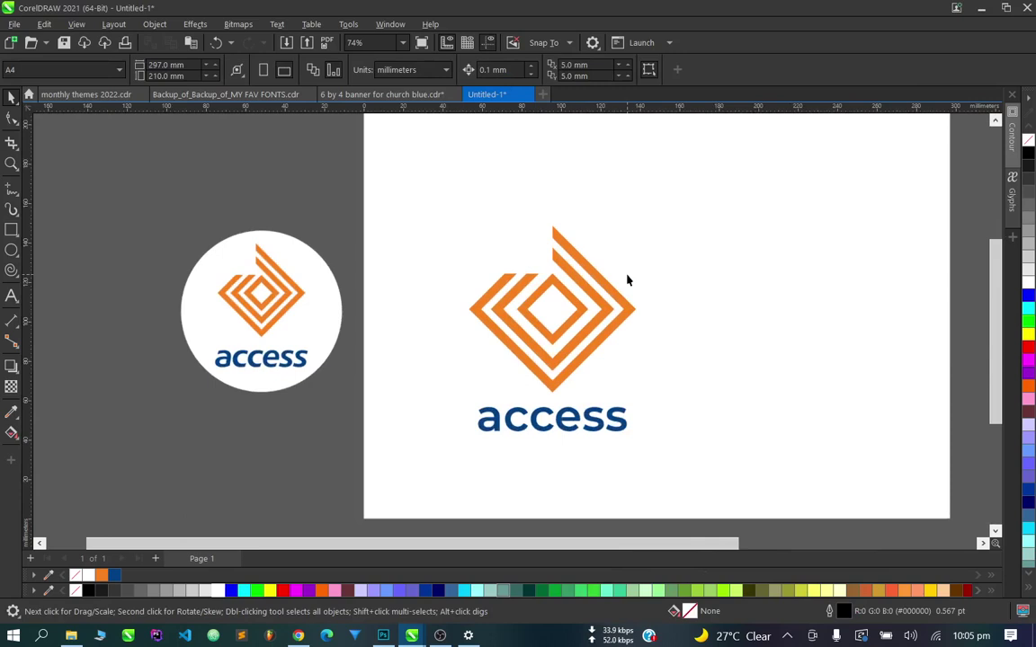
scroll(627, 280, up, 1)
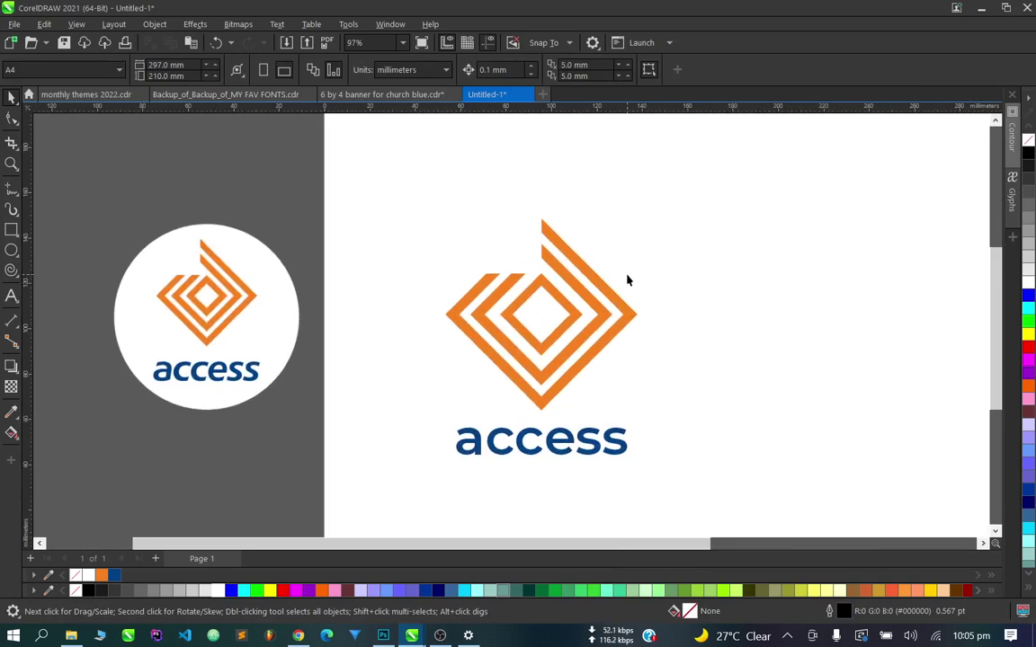